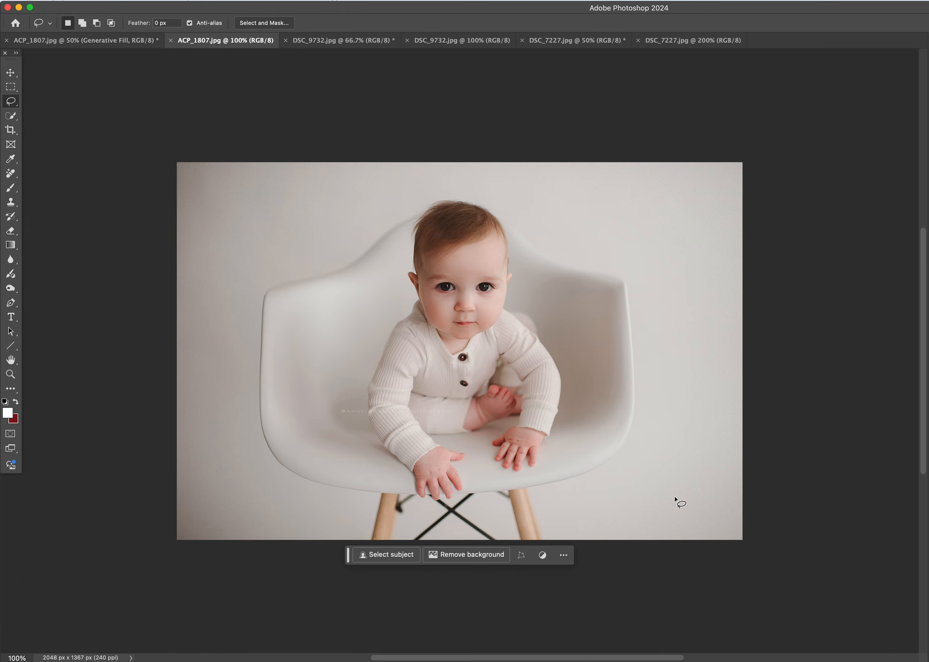
- Delete the existing Generative Fill layer from the full-size ACP_1807.jpg baby photo
click(128, 40)
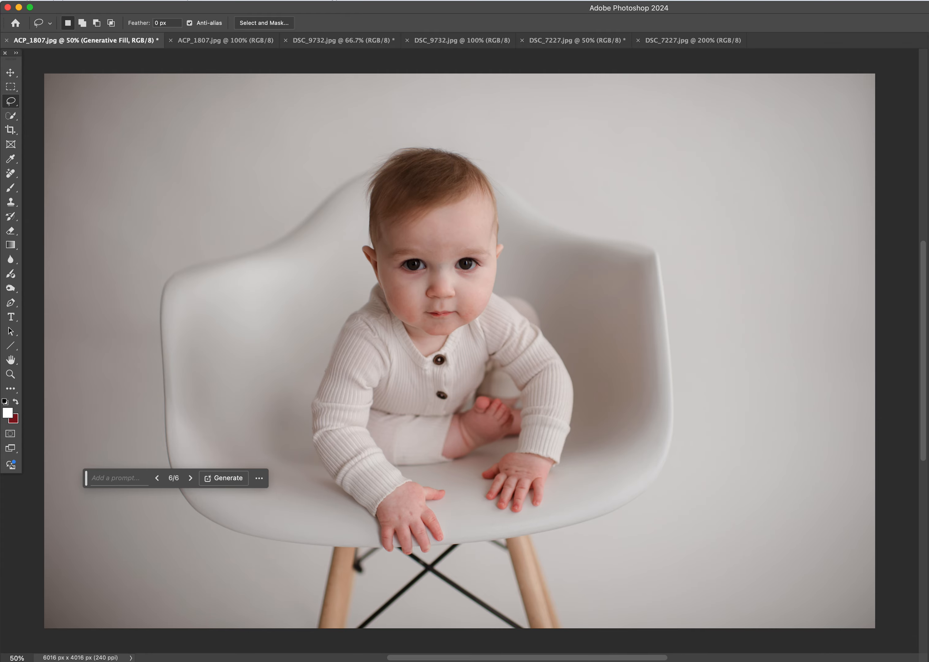
key(Delete)
click(604, 195)
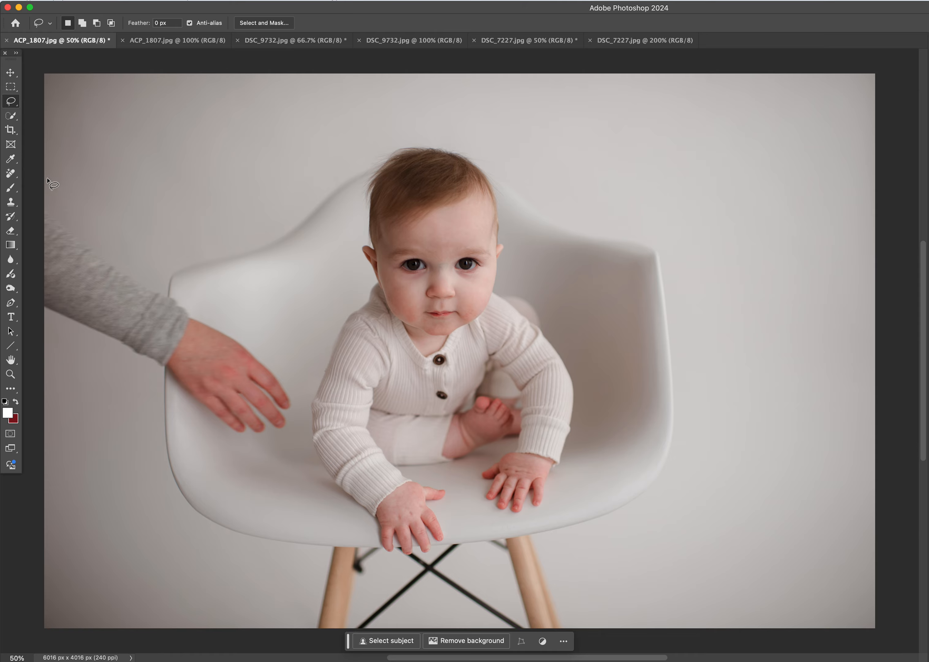
- Lasso loosely around the adult's arm and hand beside the chair and remove them with Generative Fill, using no prompt
mouse_move(44, 174)
mouse_down()
mouse_move(174, 292)
mouse_move(279, 354)
mouse_move(297, 392)
mouse_move(297, 422)
mouse_move(282, 442)
mouse_move(239, 452)
mouse_move(87, 369)
mouse_move(22, 292)
mouse_move(29, 169)
mouse_move(36, 172)
mouse_up()
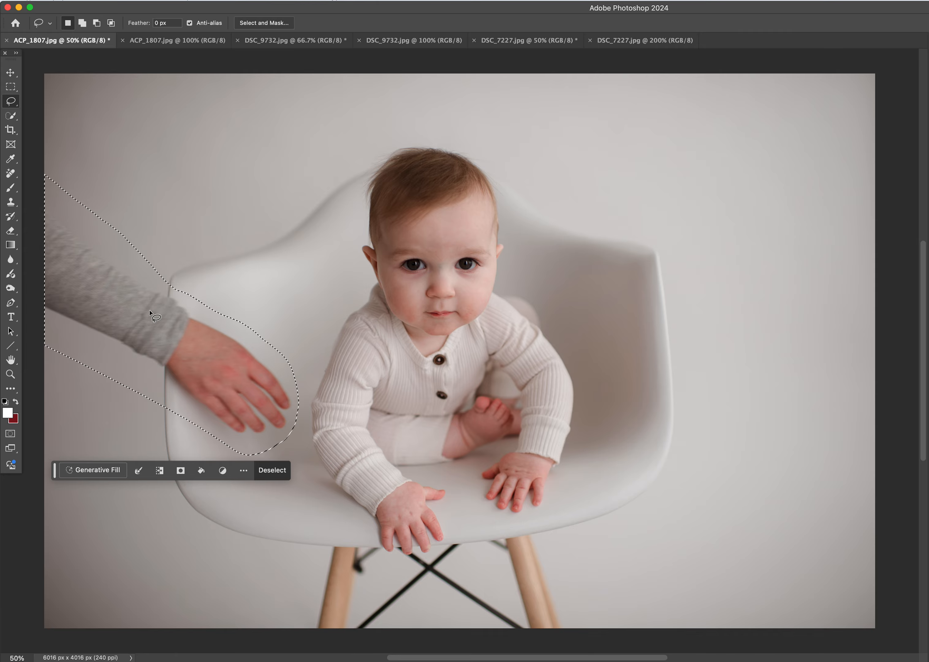
click(104, 471)
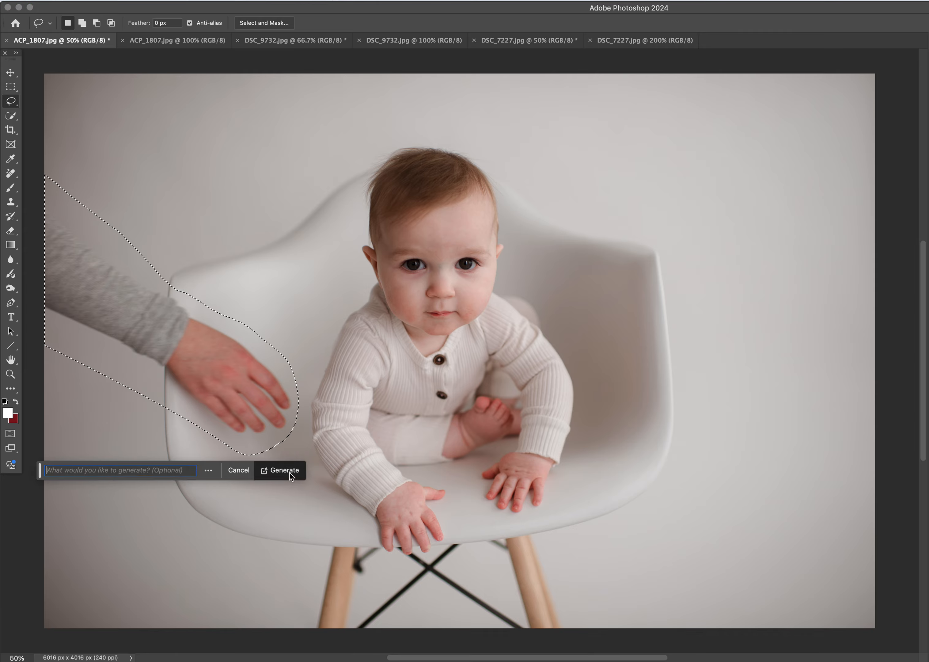
click(289, 472)
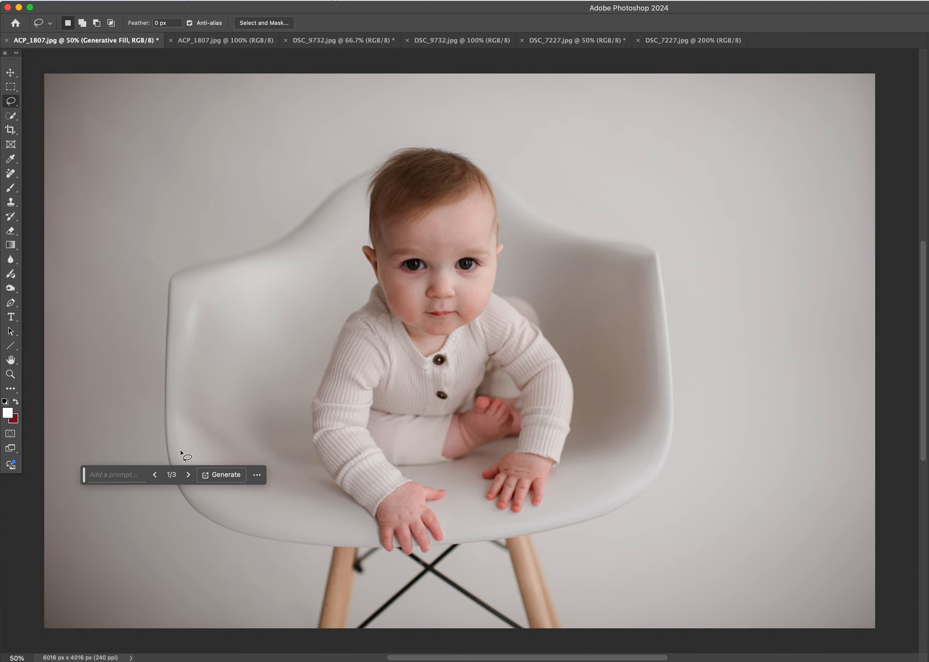
- Cycle through the generated variations back to the first one and compare it with the finished version of ACP_1807.jpg
click(187, 474)
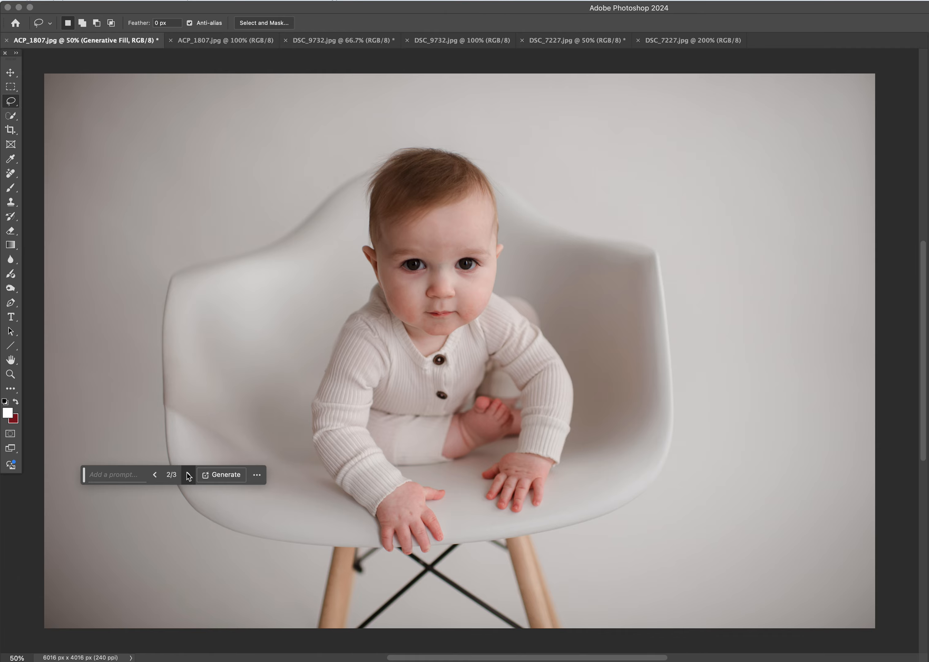
click(187, 474)
click(188, 474)
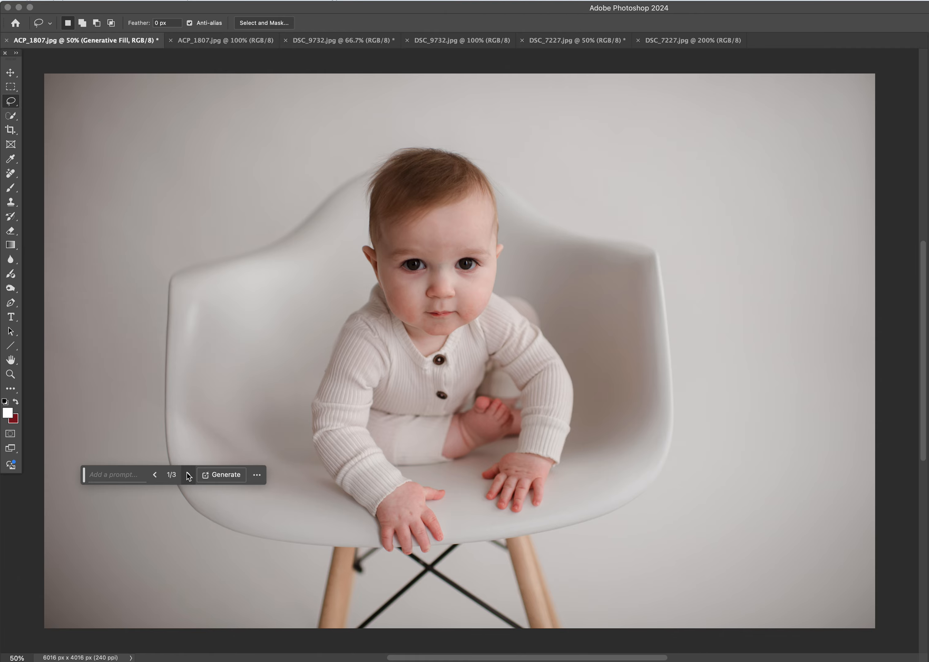
click(206, 41)
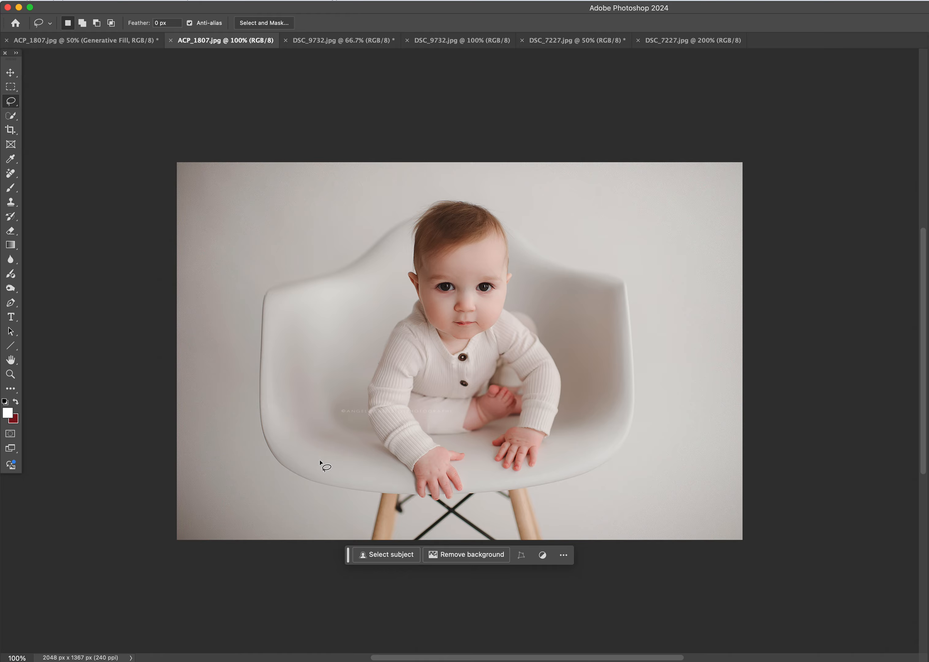
- In the full-size DSC_9732.jpg, duplicate the background, scale the copy down to about 90% with margins all around, and hide the original layer
click(344, 39)
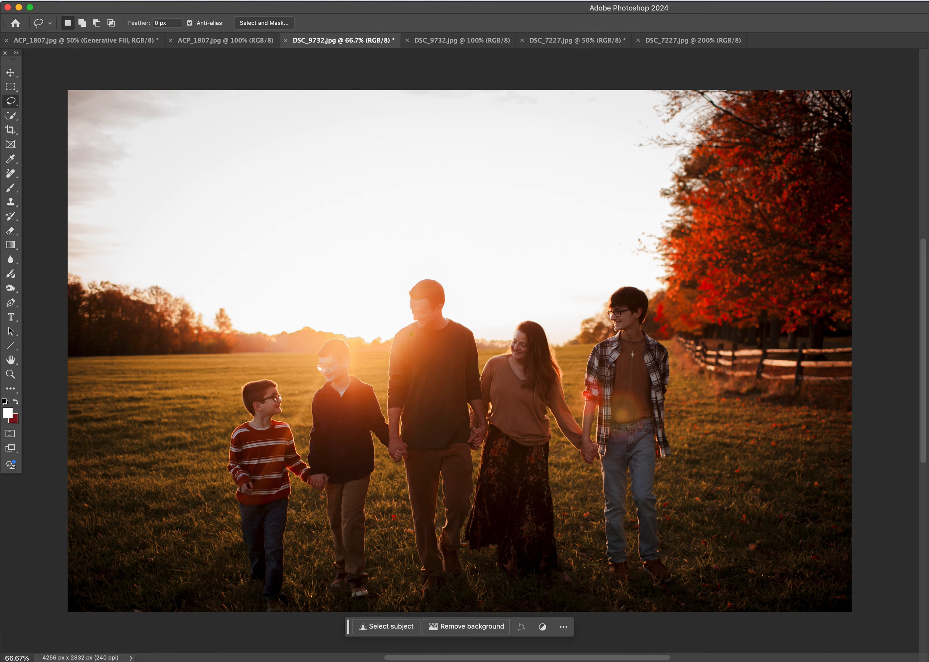
key(super+j)
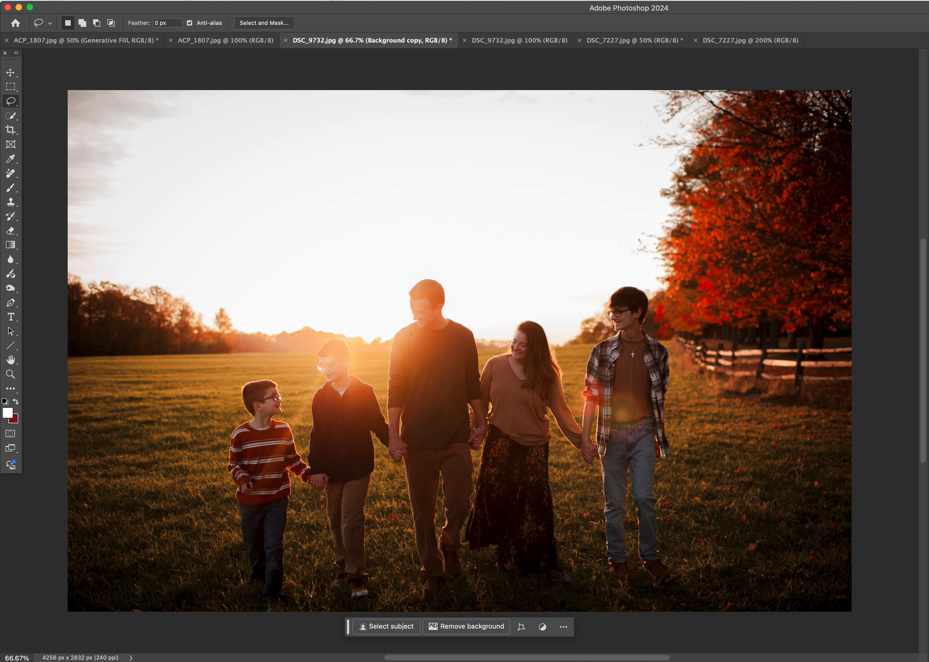
click(12, 73)
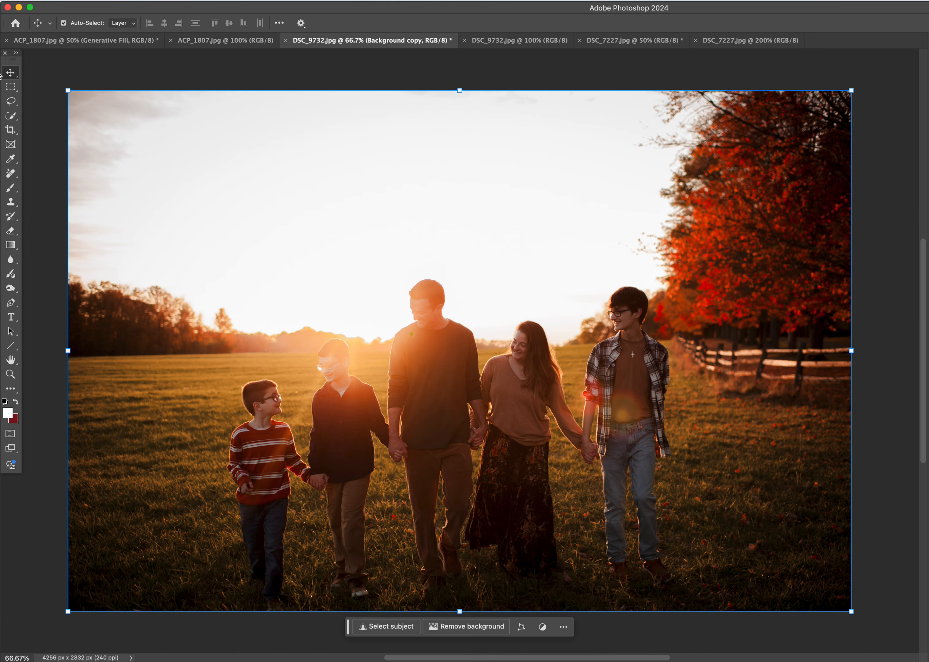
drag(454, 91, 450, 119)
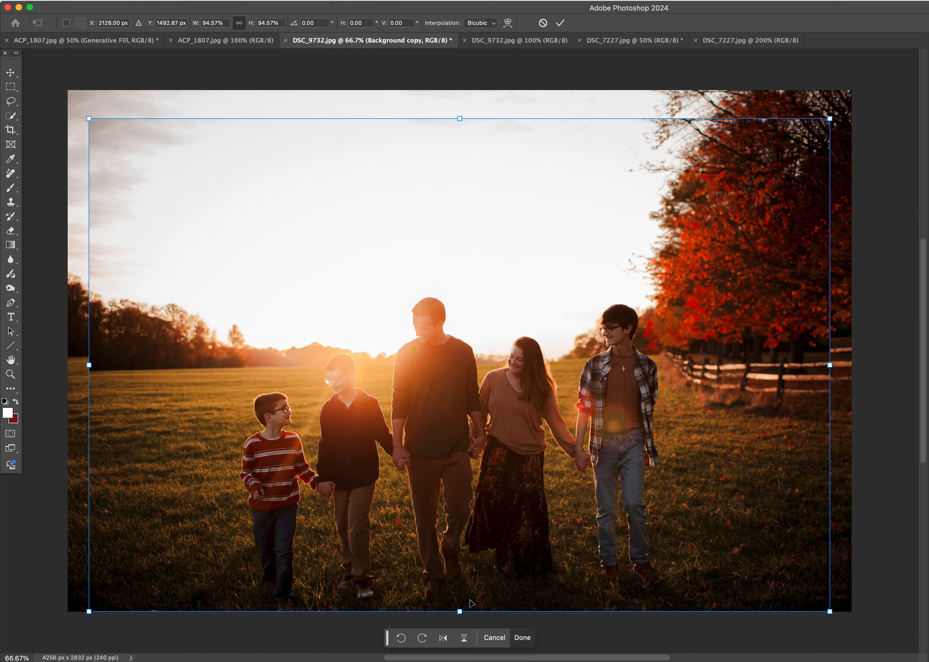
drag(459, 609, 460, 590)
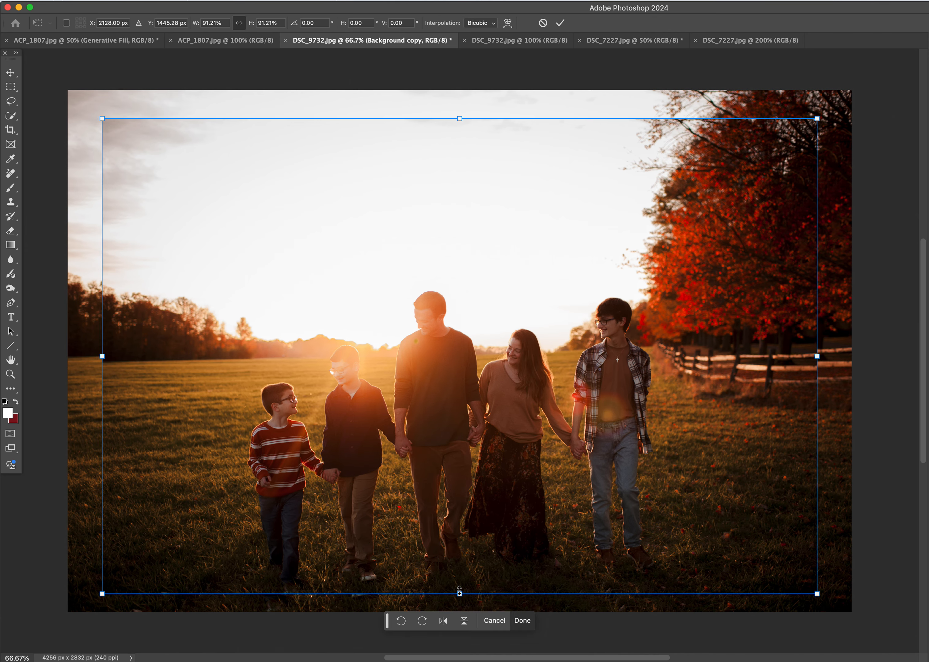
key(Return)
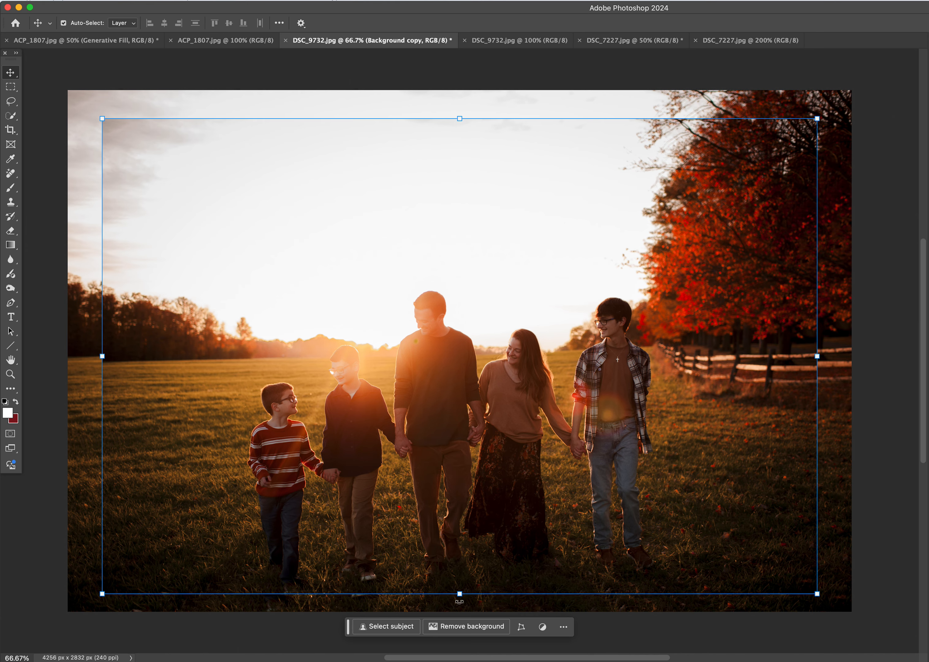
drag(460, 593, 457, 590)
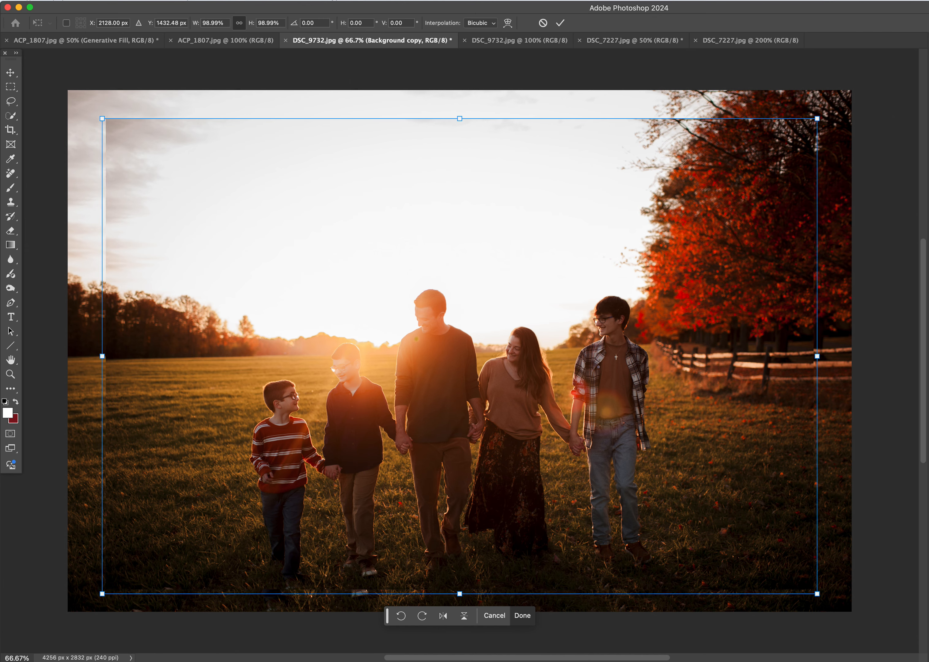
key(Return)
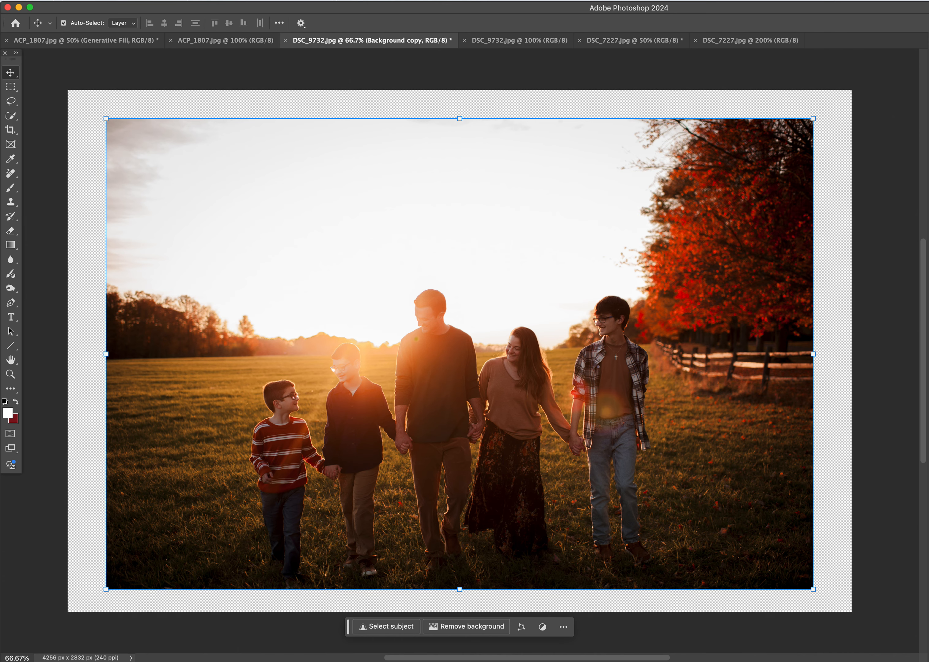
- Lasso just inside the edges of the scaled family photo and invert the selection to cover the empty border
click(11, 104)
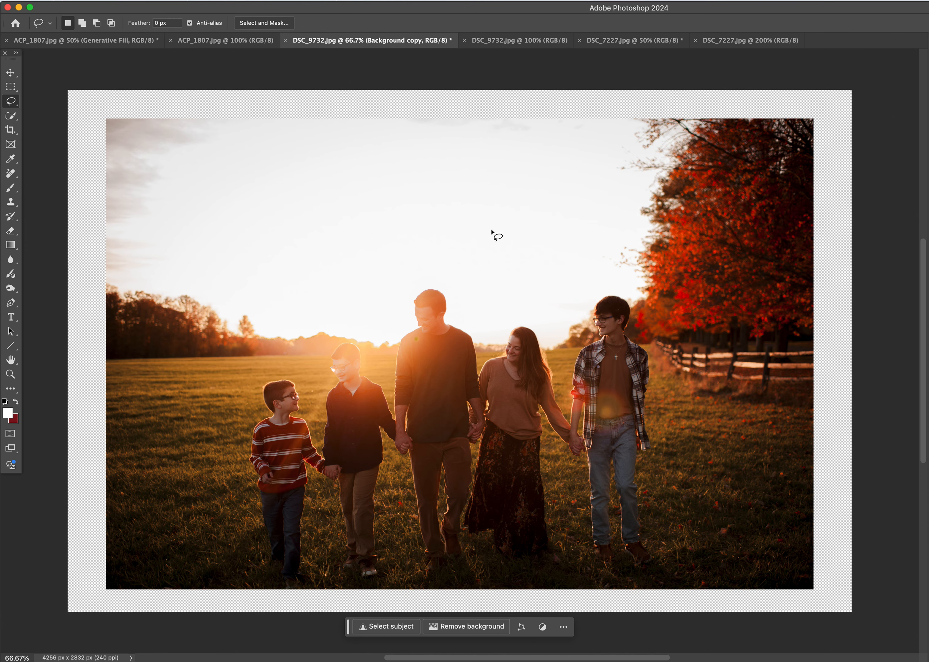
mouse_move(124, 145)
mouse_down()
mouse_move(740, 139)
mouse_move(787, 148)
mouse_move(802, 369)
mouse_move(795, 568)
mouse_move(728, 579)
mouse_move(296, 587)
mouse_move(134, 573)
mouse_move(118, 523)
mouse_move(124, 143)
mouse_up()
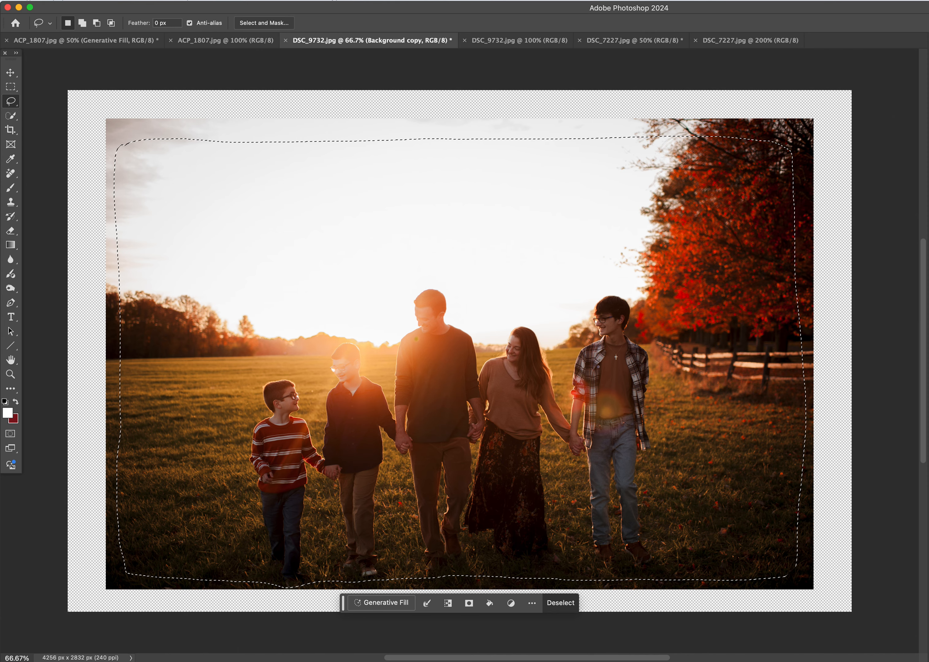
click(109, 0)
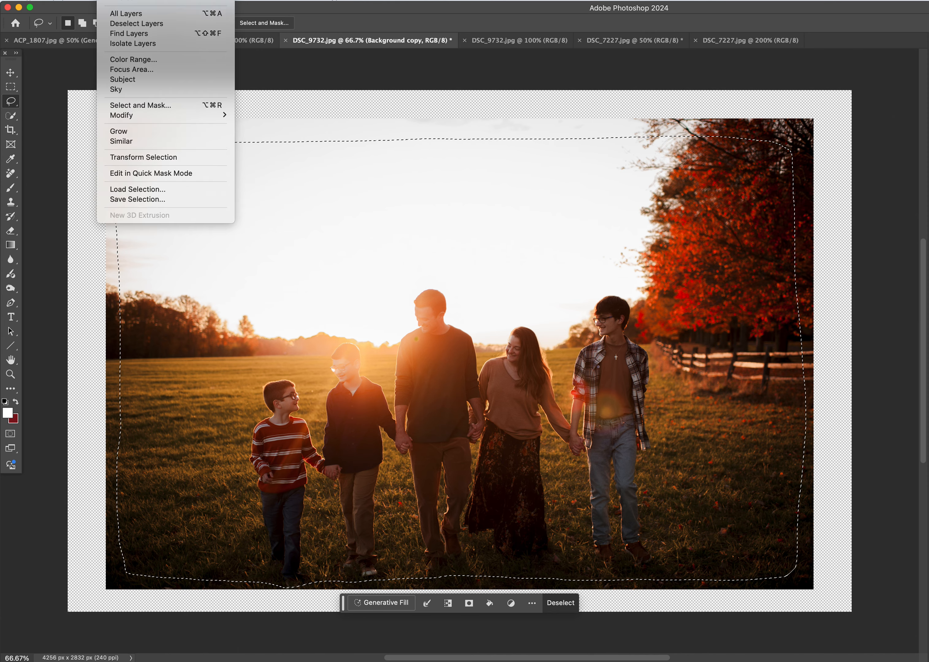
click(119, 1)
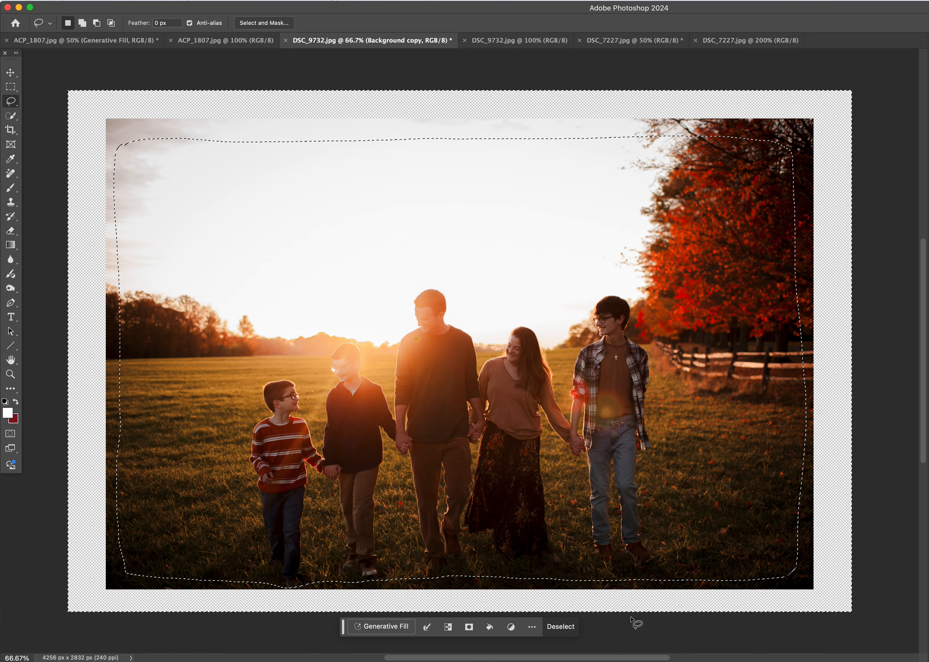
- Extend the scene into the selected border with Generative Fill, using no prompt, and review the variations, keeping the first
click(385, 626)
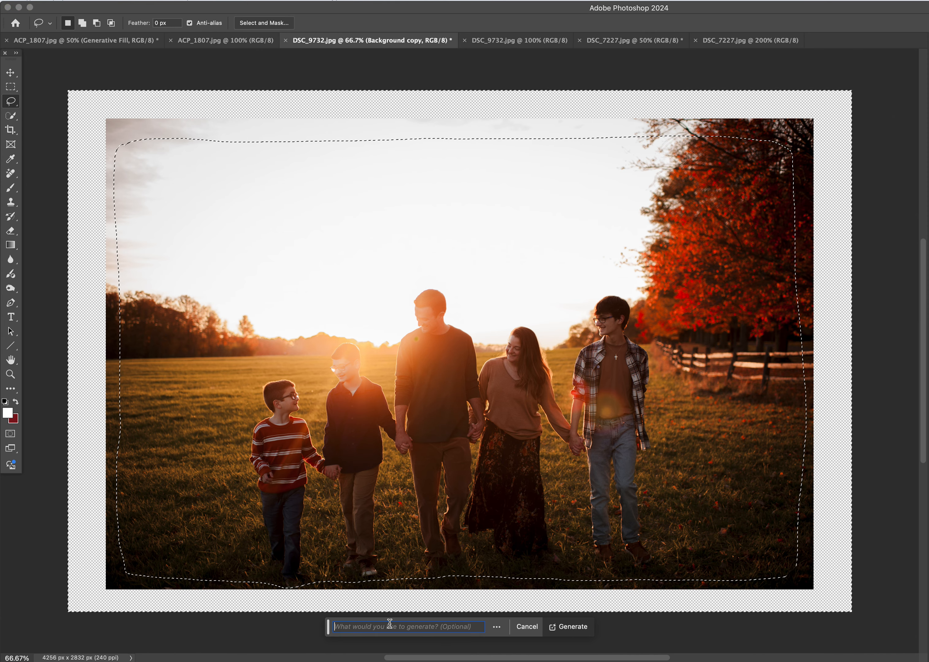
click(567, 627)
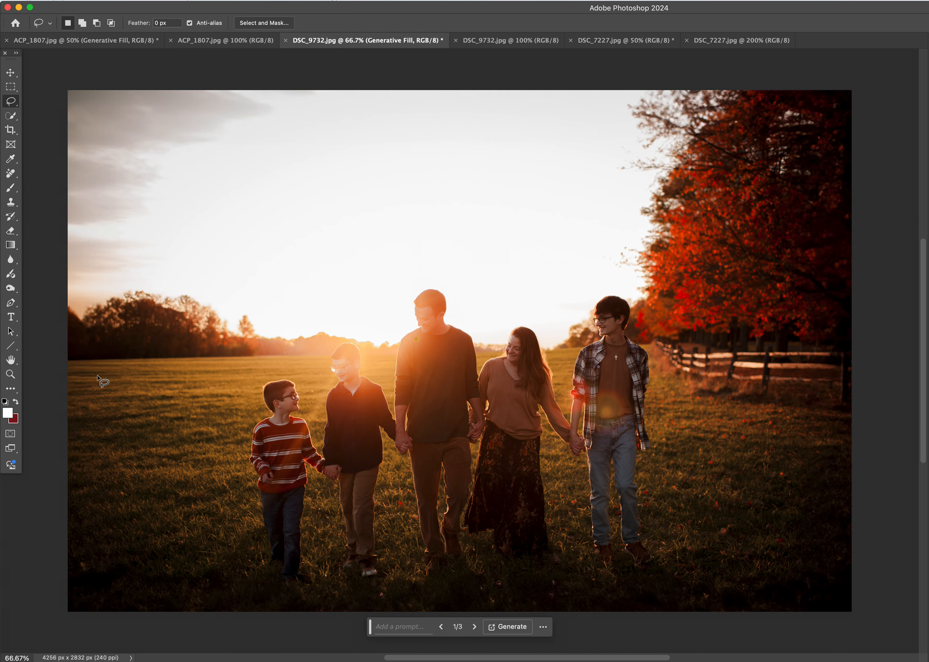
click(475, 627)
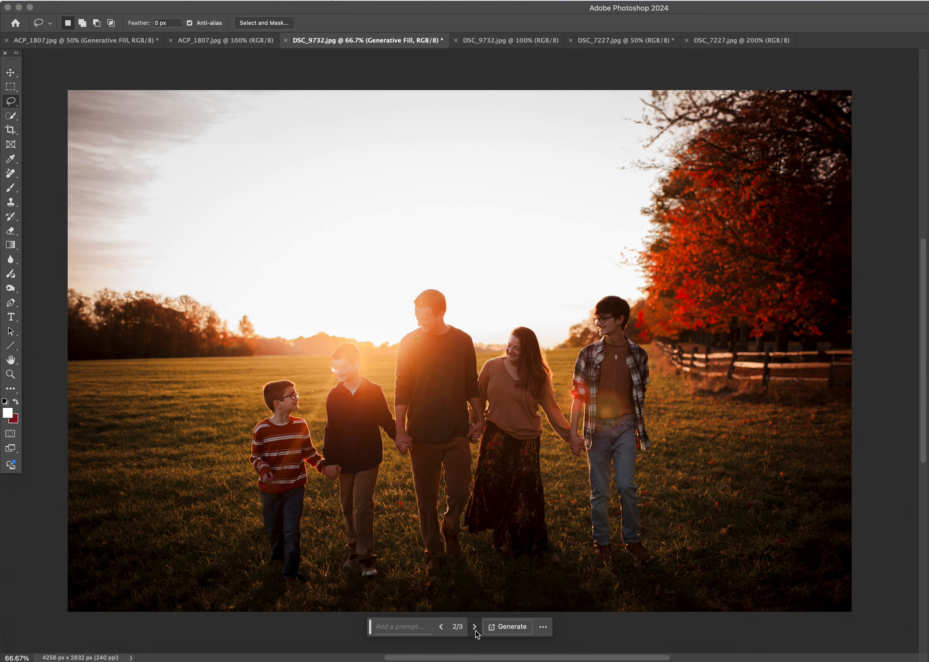
click(474, 627)
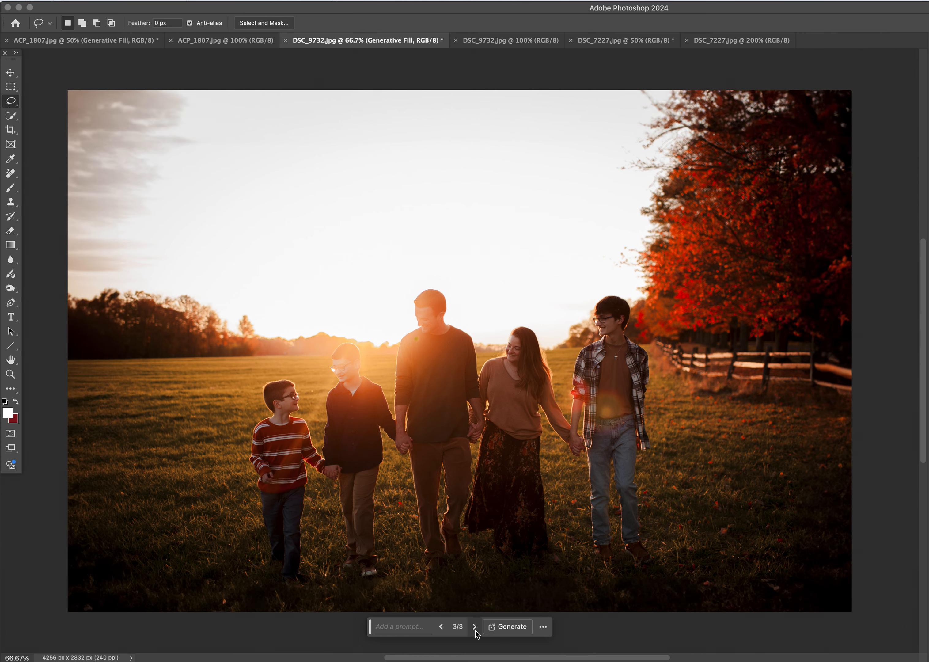
click(475, 630)
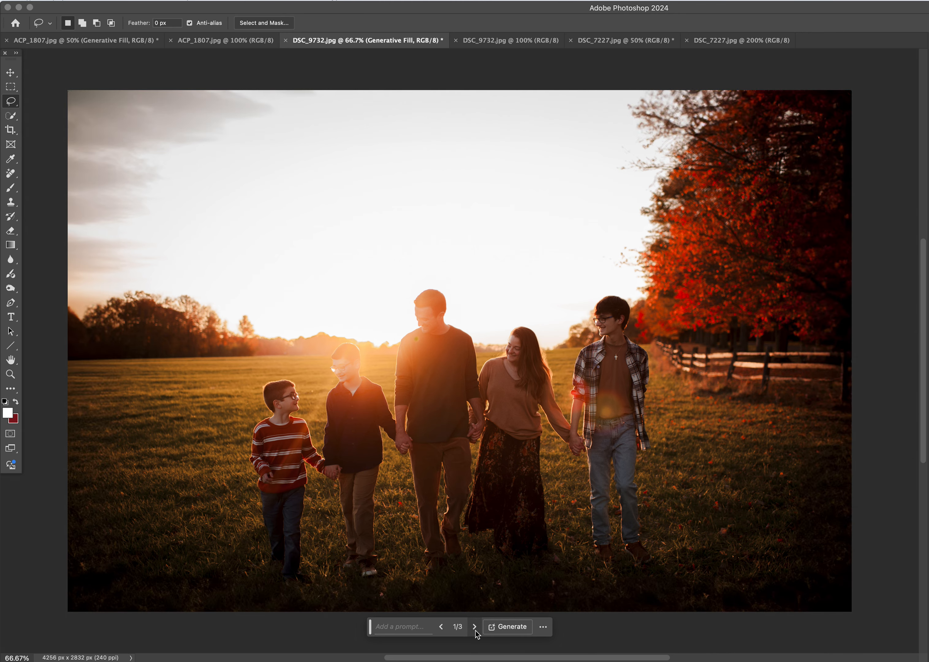
- Check the finished version of DSC_9732.jpg, return to the extended photo, and merge its layers into a background with a duplicate layer
click(516, 42)
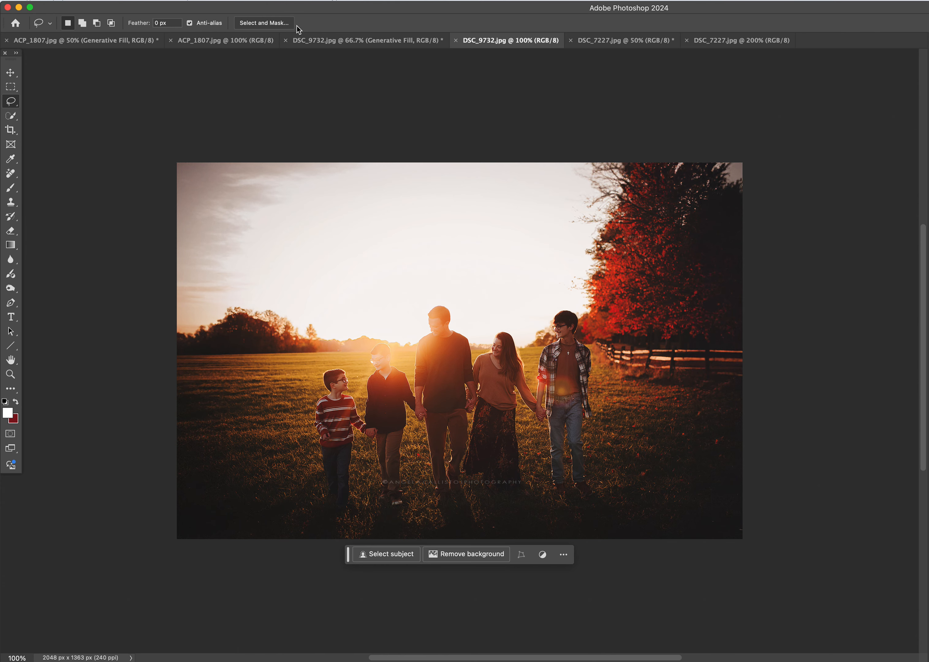
click(307, 40)
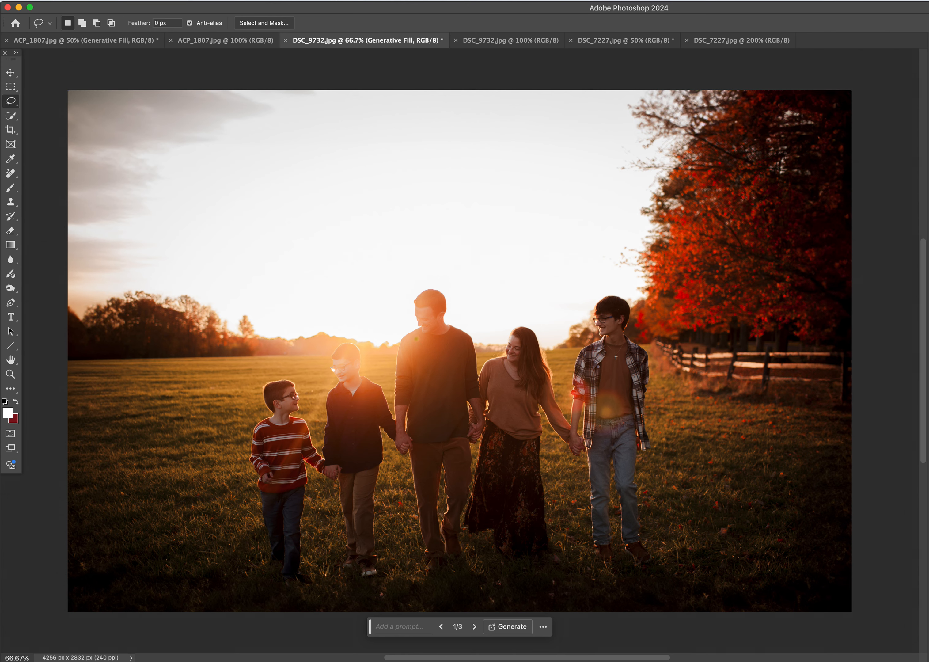
key(super+e)
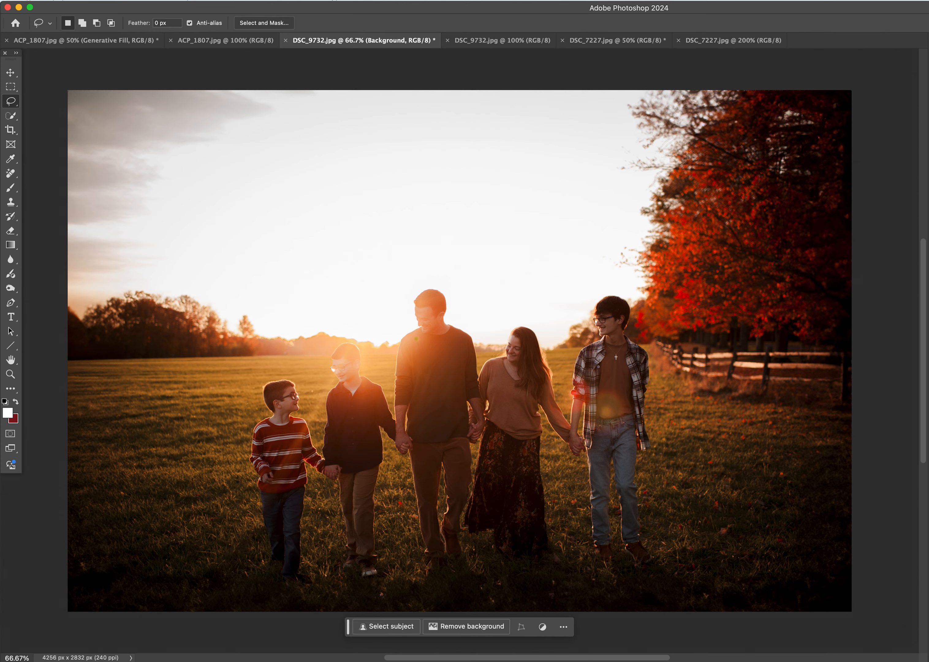
key(super+j)
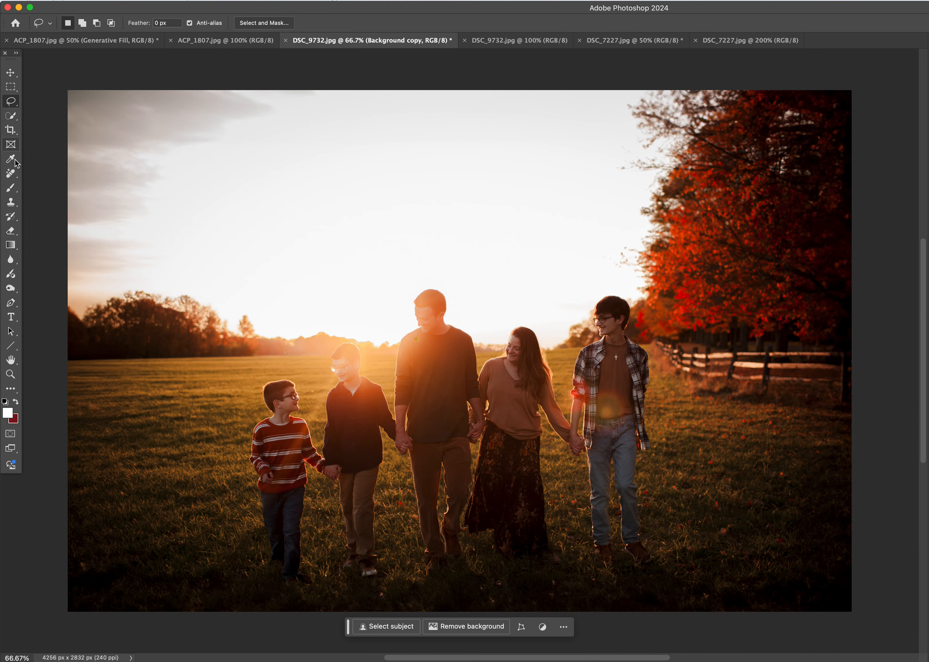
- Erase the small lens flare spot on the upper chest of the man's shirt using the Remove tool at size 30
click(11, 173)
key(super+plus)
key(super+plus)
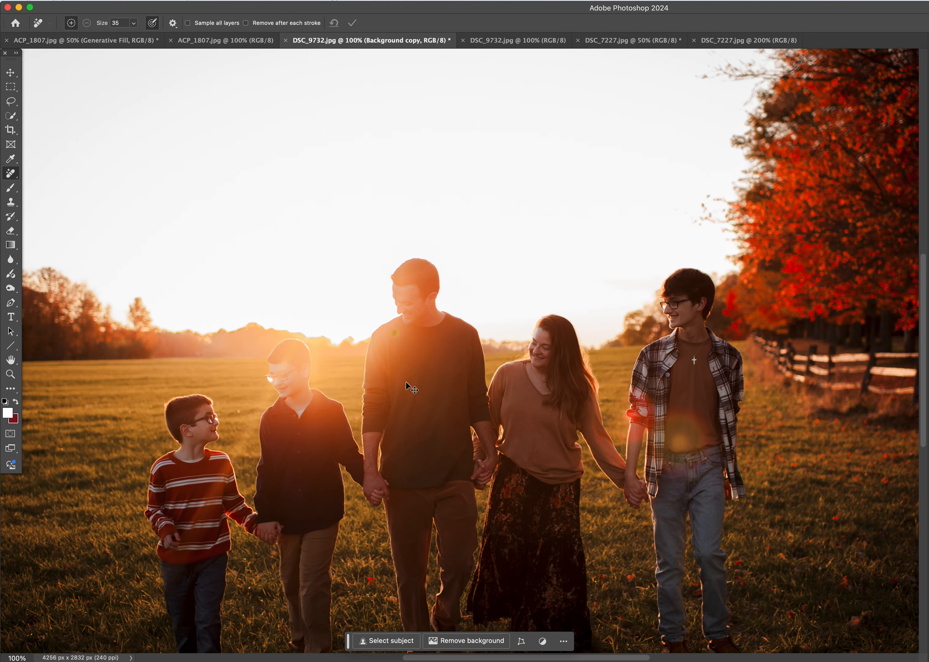
key(bracketleft)
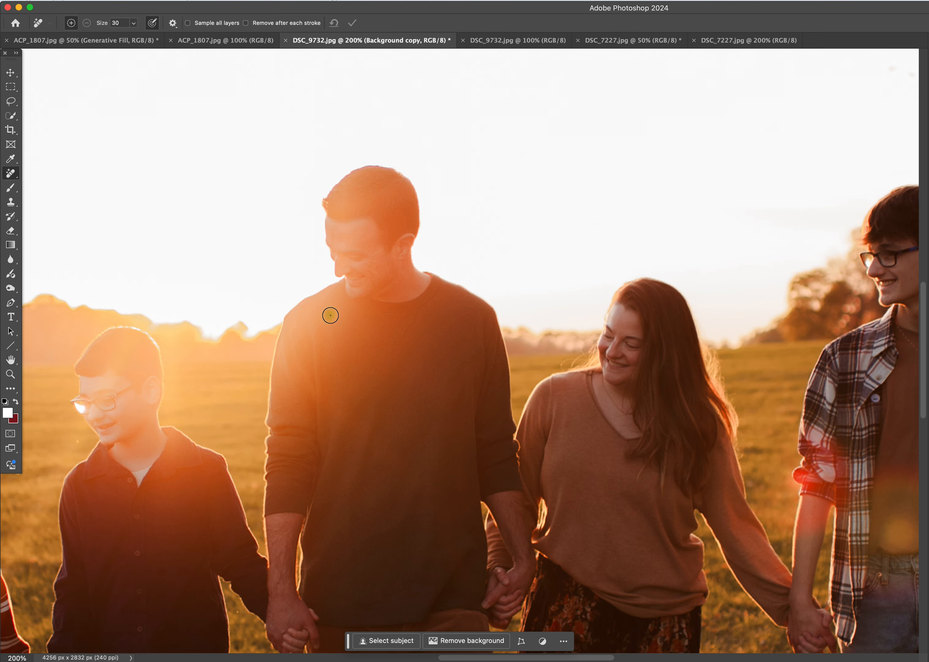
drag(331, 315, 328, 312)
drag(328, 320, 330, 317)
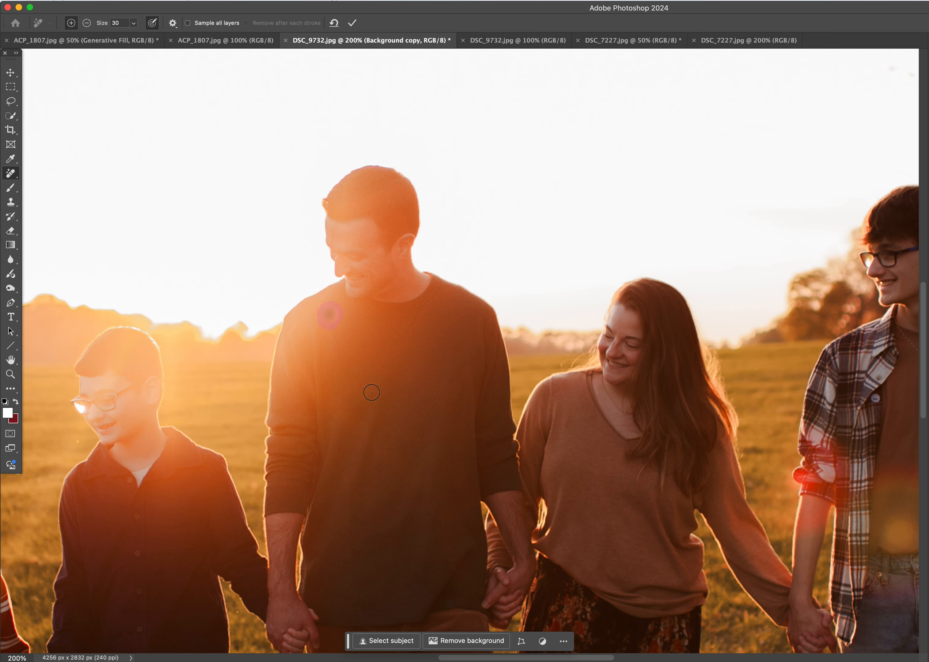
key(Return)
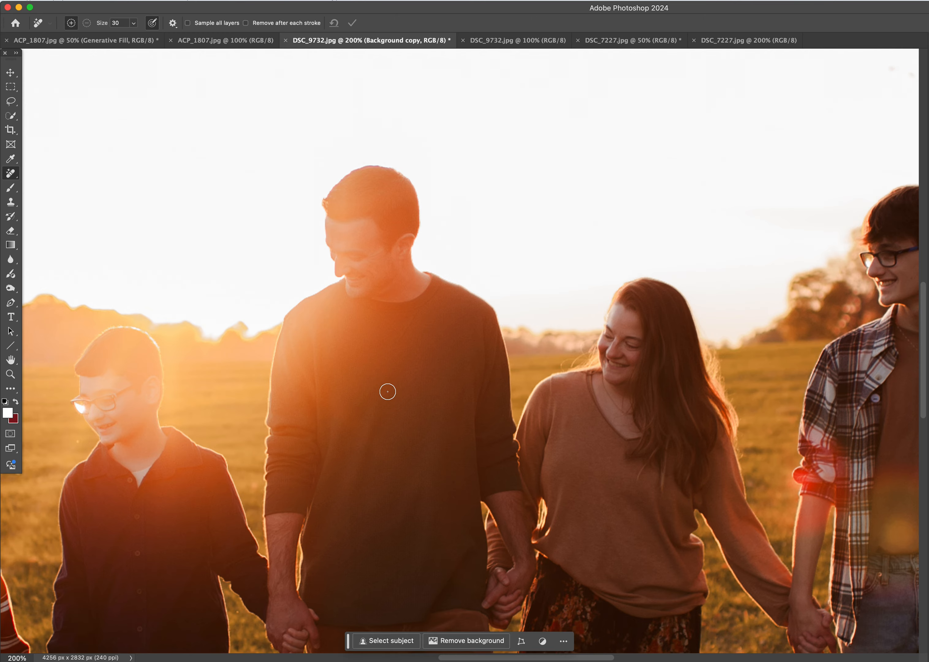
- View the finished version of DSC_9732.jpg and switch to the full-size DSC_7227.jpg portrait
click(503, 41)
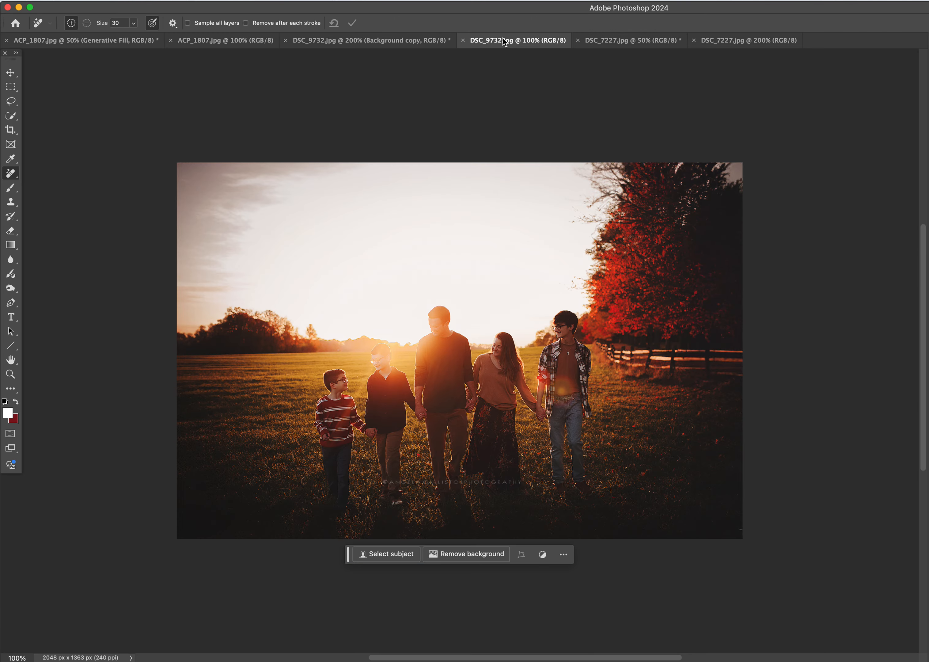
click(621, 42)
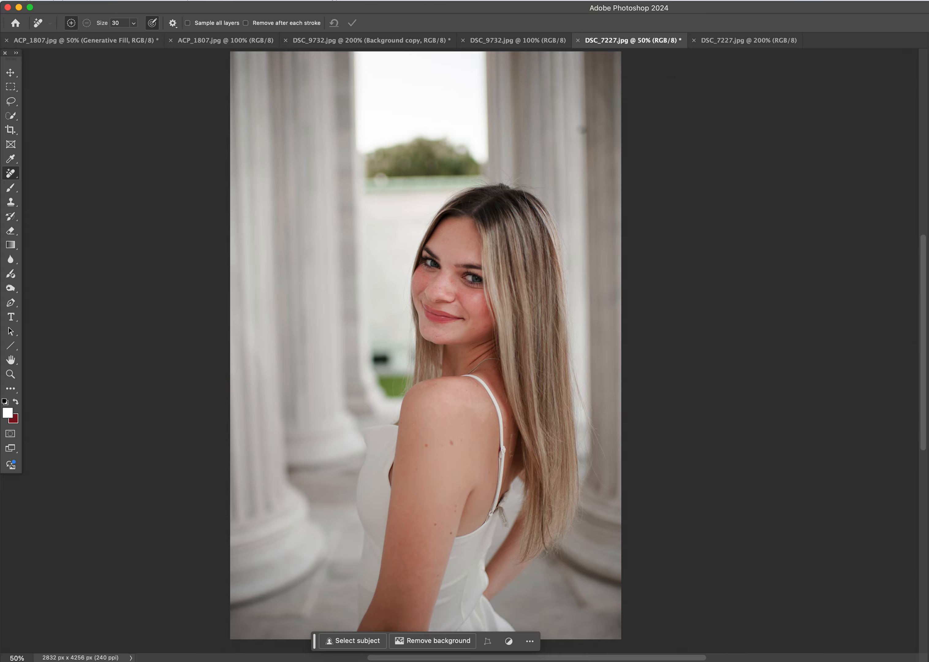
- Remove the pale marks on the woman's back beside the dress strap using the Remove tool at sizes 30 and 15
key(super+plus)
key(super+plus)
key(super+plus)
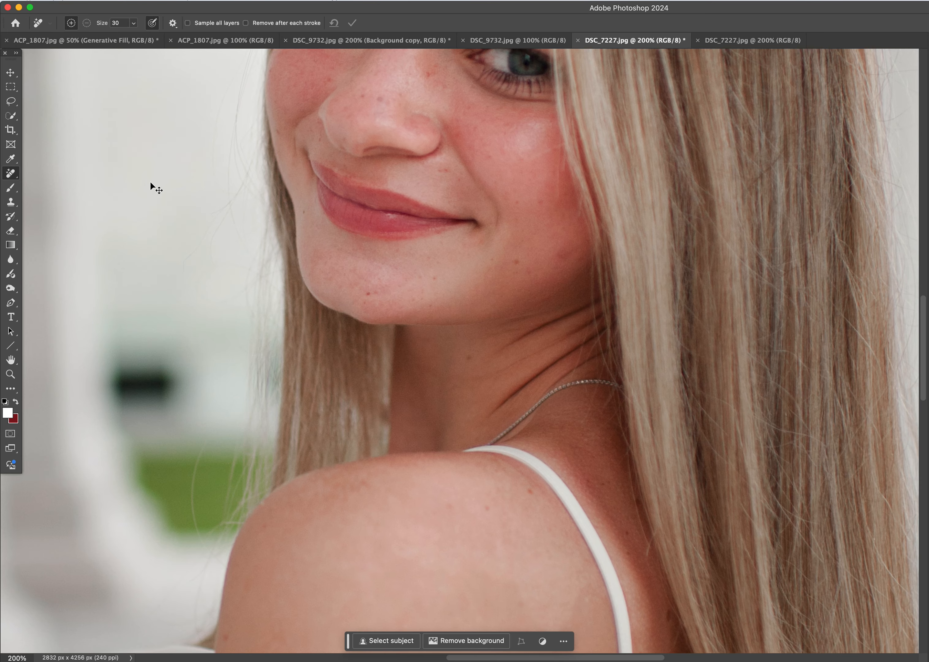
scroll(532, 424, down, 3)
scroll(532, 424, down, 5)
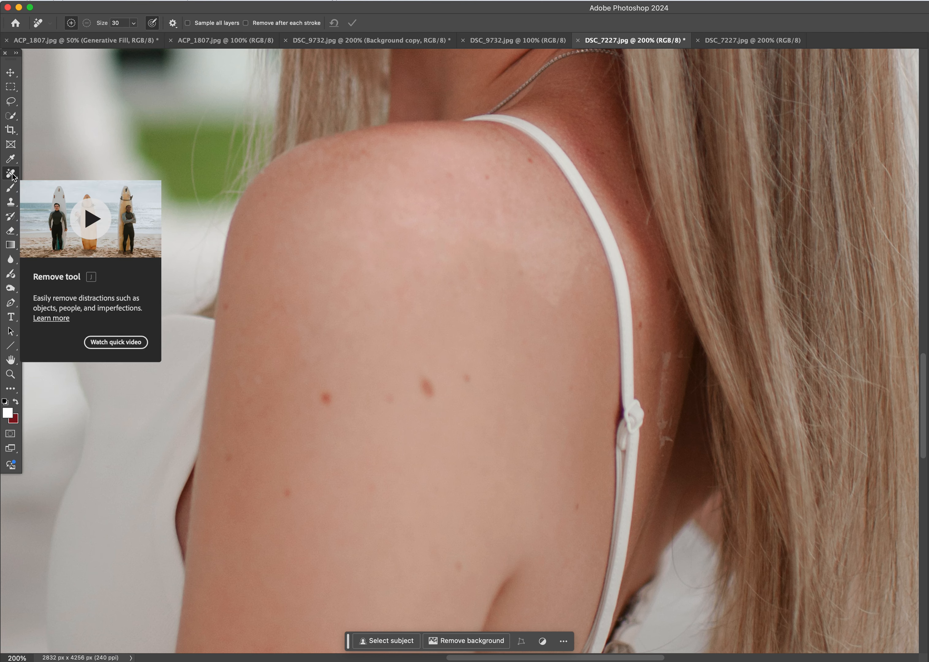
mouse_move(666, 352)
mouse_down()
mouse_move(662, 446)
mouse_move(667, 417)
mouse_up()
key(bracketleft)
key(bracketleft)
key(bracketleft)
drag(678, 362, 681, 348)
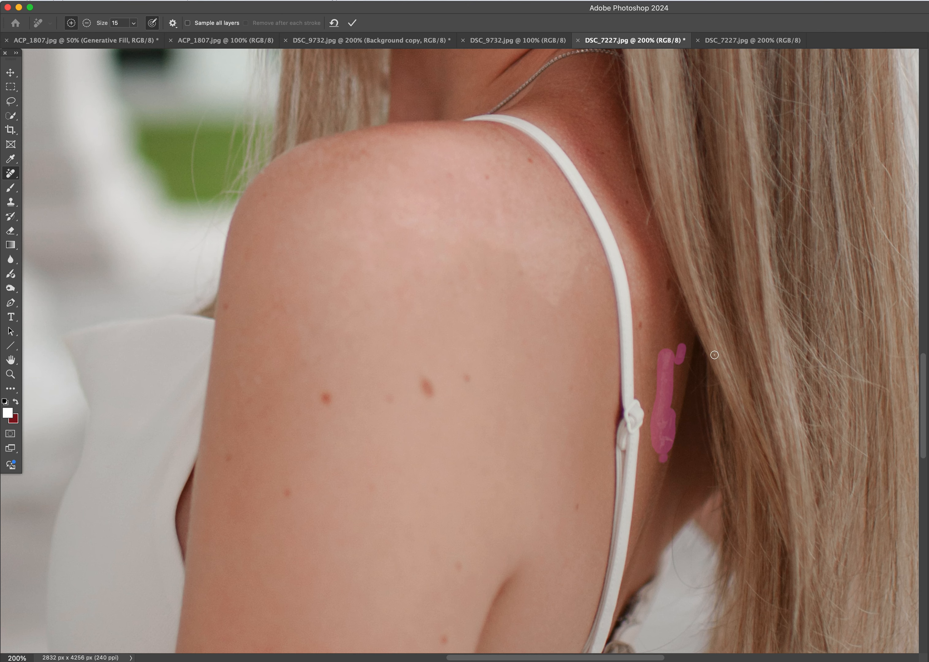
key(Return)
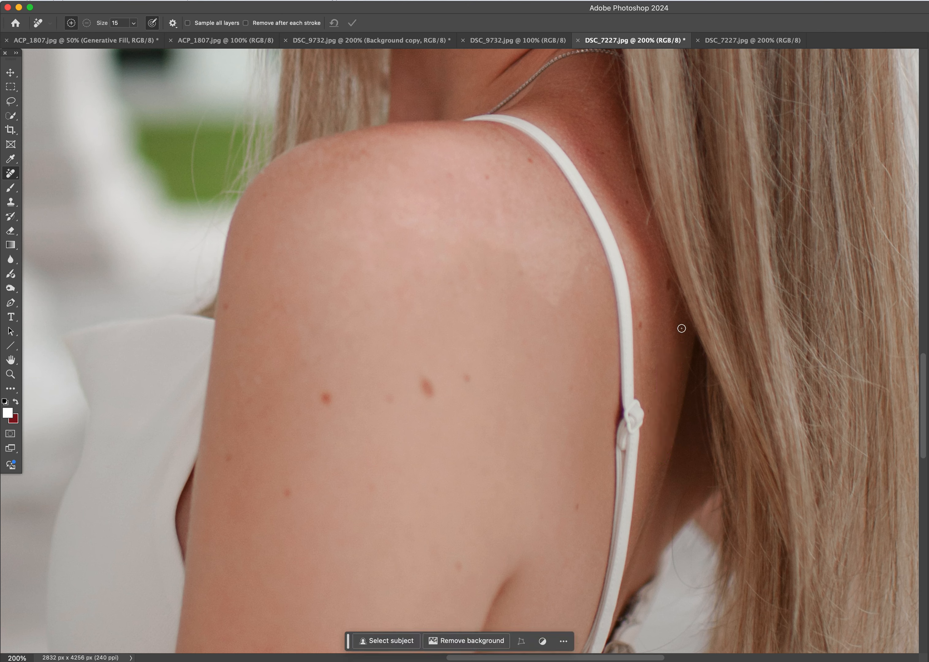
- Enlarge the Remove tool brush to size 35
key(bracketright)
key(bracketright)
key(bracketright)
key(bracketright)
mouse_move(589, 263)
mouse_down()
mouse_move(577, 263)
mouse_move(558, 292)
mouse_move(535, 286)
mouse_move(506, 250)
mouse_move(411, 220)
mouse_up()
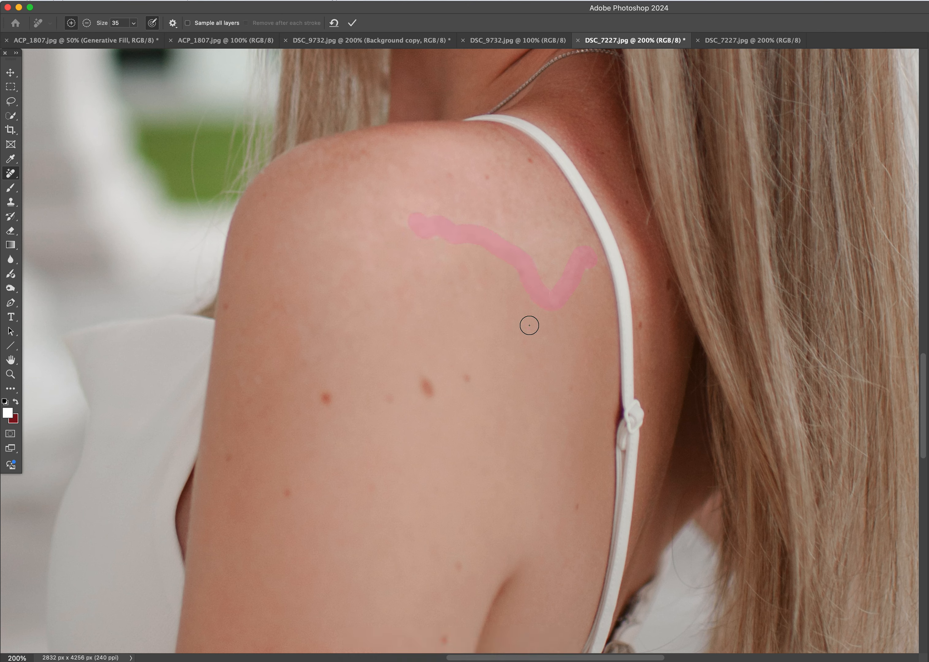
click(549, 307)
click(334, 24)
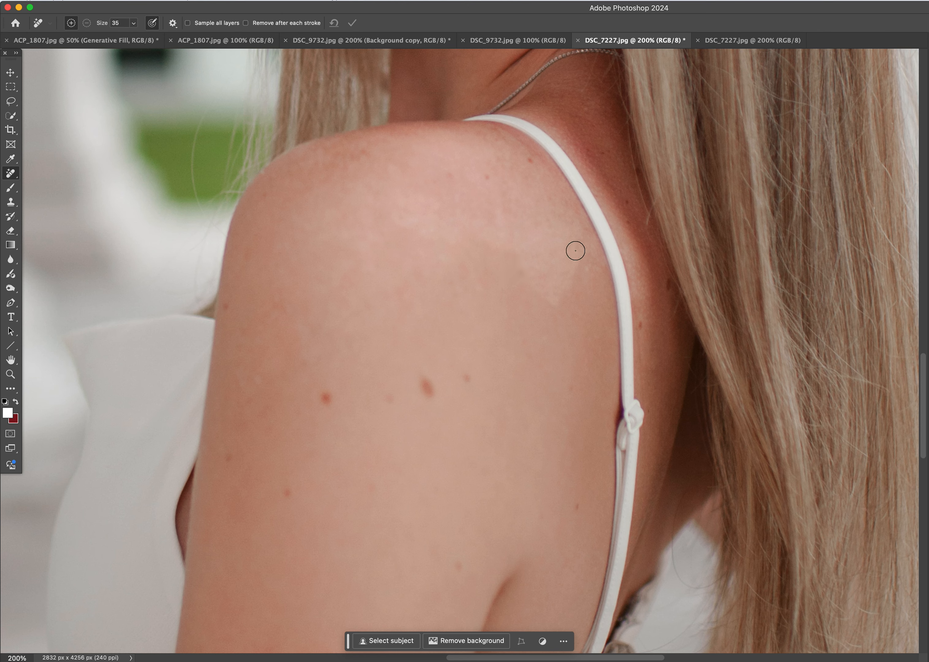
- Smooth away the tan line across the woman's shoulder with several Remove tool strokes at size 35
mouse_move(588, 258)
mouse_down()
mouse_move(593, 265)
mouse_move(572, 266)
mouse_move(549, 299)
mouse_move(509, 253)
mouse_move(468, 241)
mouse_up()
key(Return)
drag(573, 268, 568, 278)
mouse_move(496, 208)
mouse_down()
mouse_move(482, 234)
mouse_move(445, 215)
mouse_move(386, 214)
mouse_up()
key(Return)
key(Return)
- Lasso the strap adjuster on the woman's back, replace it using Generative Fill without a prompt, and choose the second variation
click(11, 103)
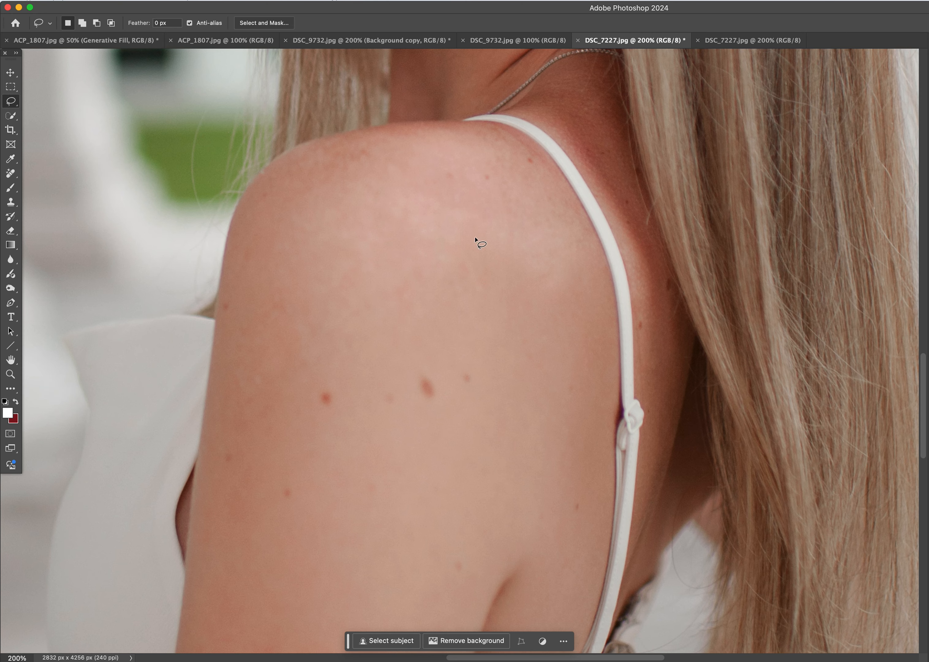
scroll(674, 403, down, 5)
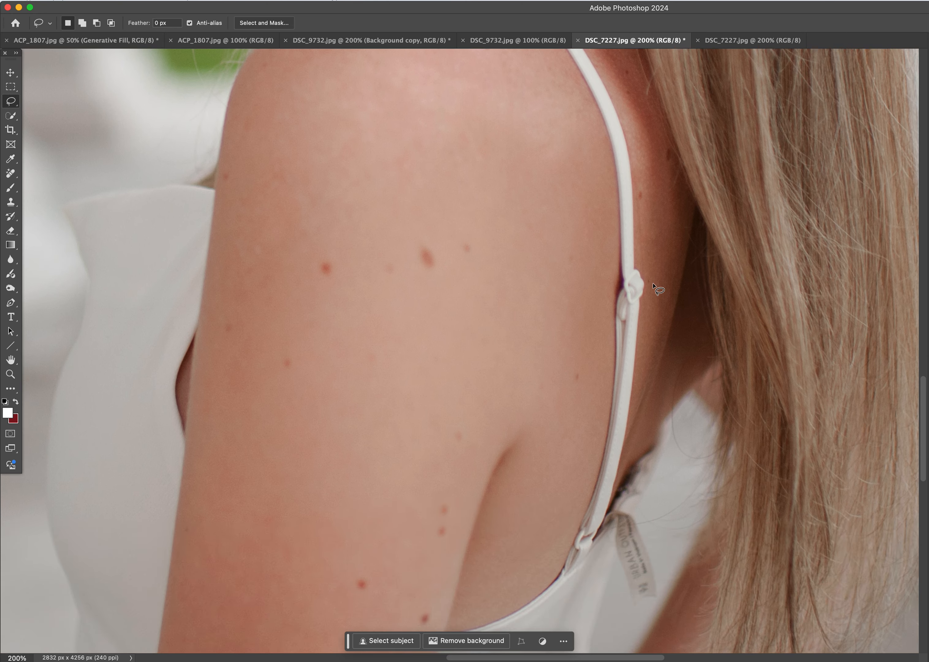
mouse_move(640, 259)
mouse_down()
mouse_move(635, 230)
mouse_move(618, 227)
mouse_move(607, 328)
mouse_move(618, 362)
mouse_move(639, 361)
mouse_move(646, 311)
mouse_up()
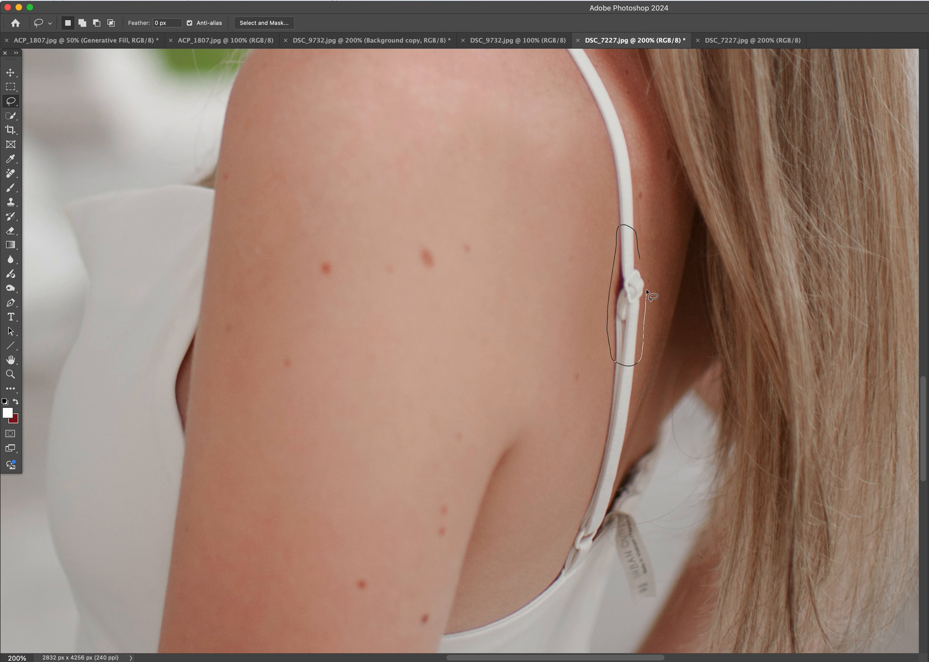
drag(638, 256, 637, 268)
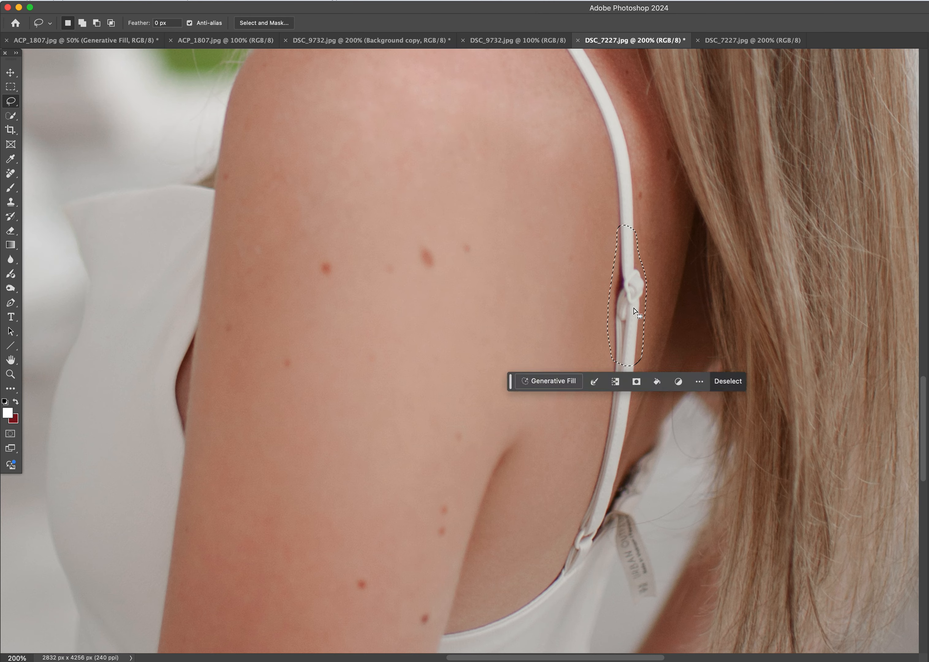
click(558, 381)
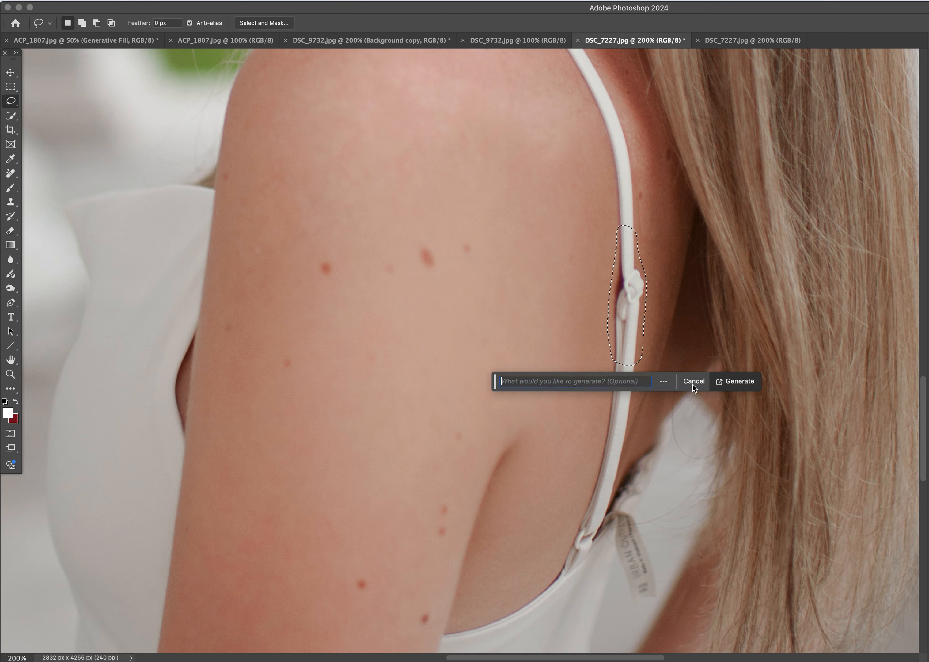
click(742, 382)
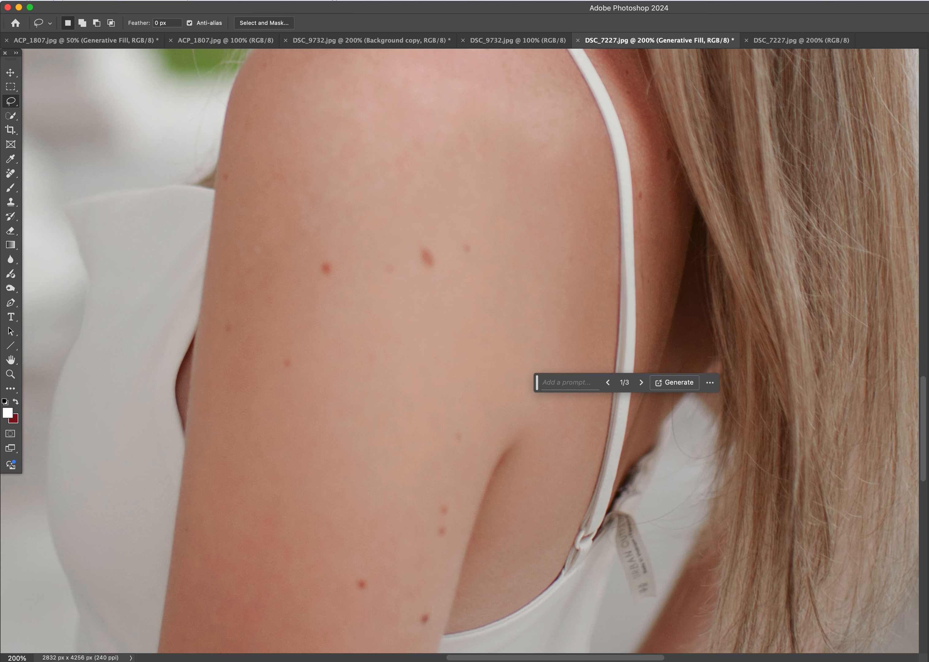
click(640, 383)
click(607, 382)
click(640, 382)
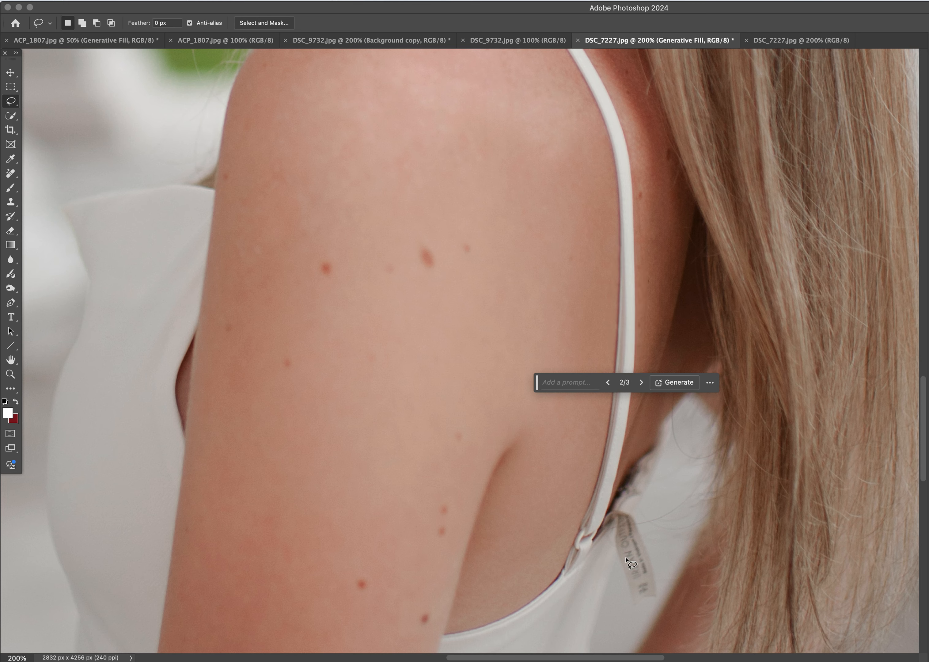
- Lasso the clothing label sticking out of the dress back and remove it using Generative Fill without a prompt
scroll(629, 493, down, 3)
scroll(623, 490, down, 2)
mouse_move(629, 398)
mouse_down()
mouse_move(613, 402)
mouse_move(602, 428)
mouse_move(621, 498)
mouse_move(643, 509)
mouse_move(665, 485)
mouse_move(657, 438)
mouse_move(628, 396)
mouse_up()
click(556, 526)
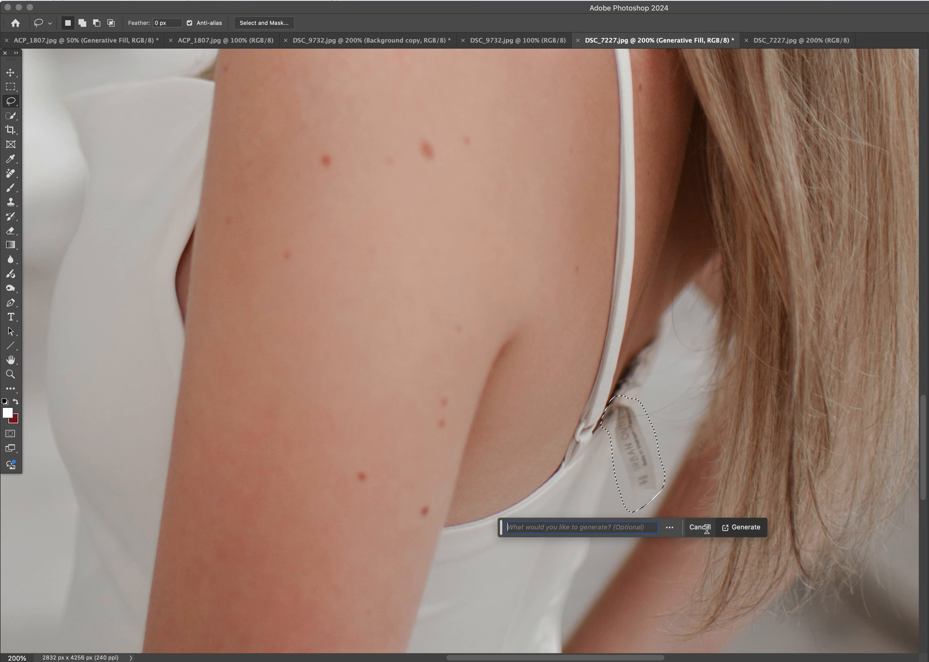
click(741, 527)
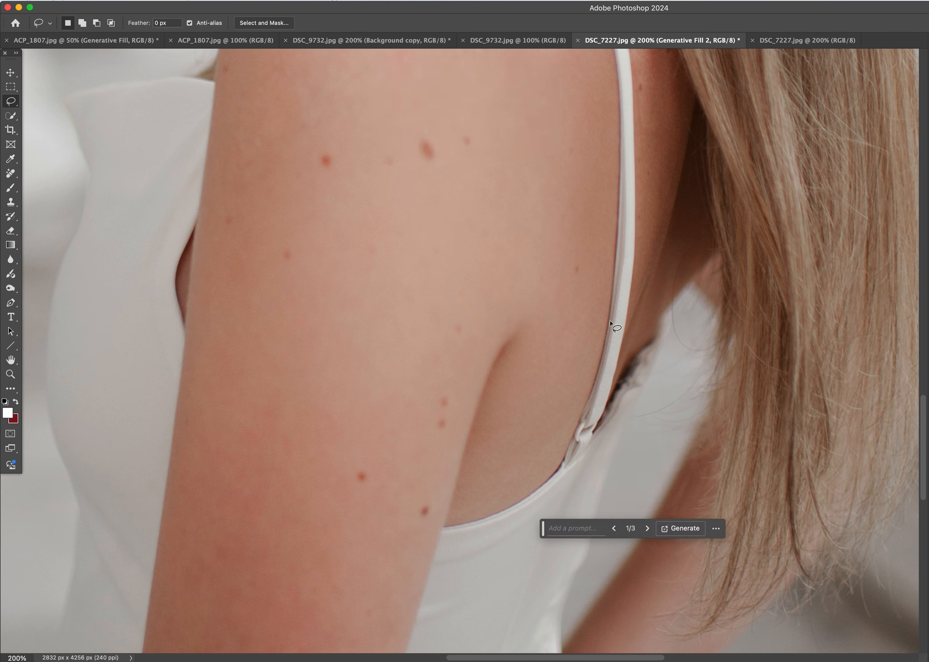
- Lasso the ring where the strap meets the dress and replace it using Generative Fill without a prompt
mouse_move(587, 400)
mouse_down()
mouse_move(564, 426)
mouse_move(565, 448)
mouse_move(582, 451)
mouse_move(601, 428)
mouse_move(608, 394)
mouse_move(586, 396)
mouse_up()
click(536, 464)
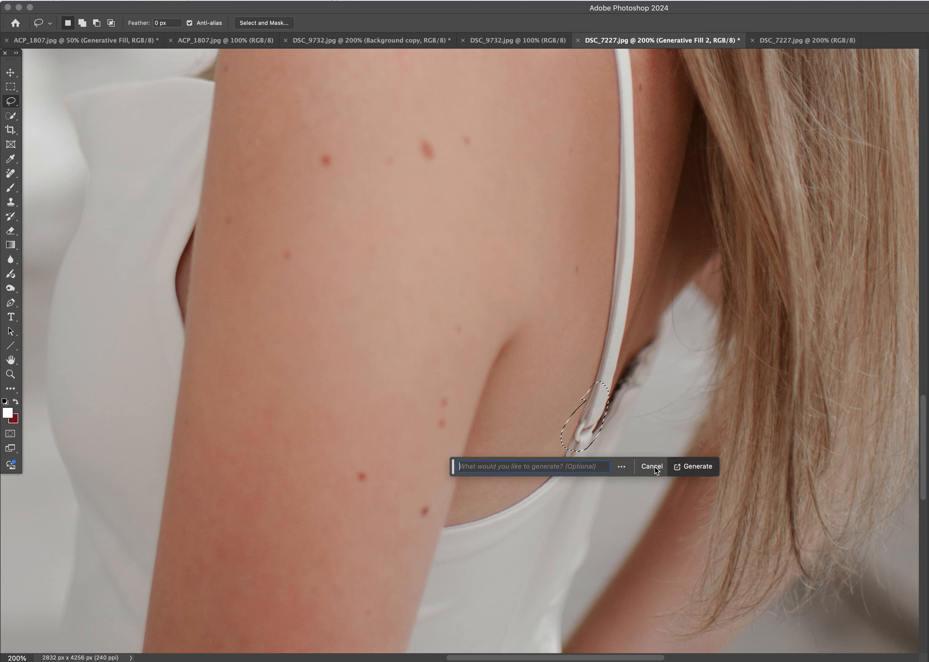
click(678, 468)
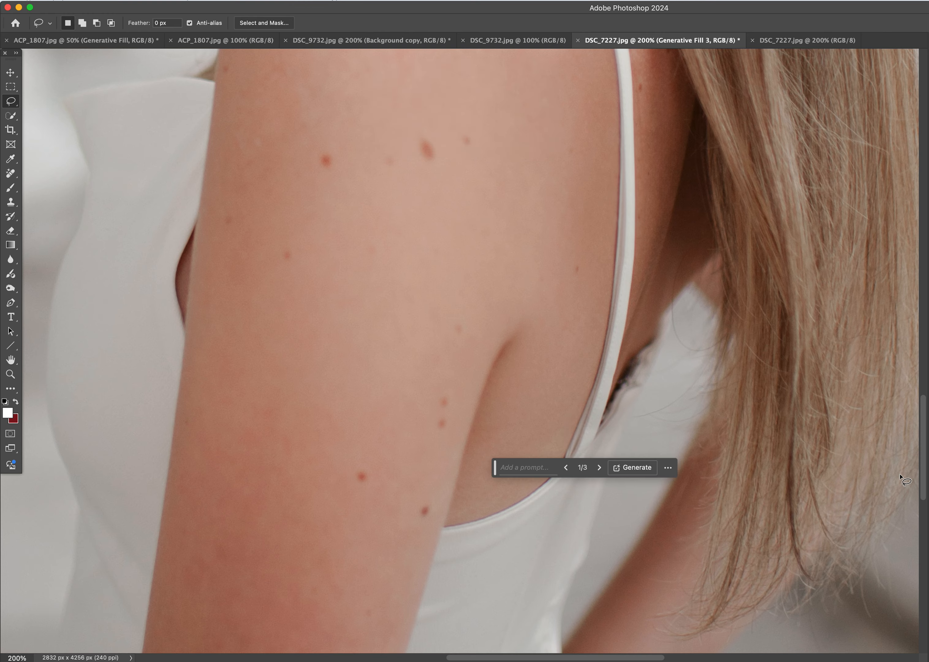
- Lasso the flyaway hairs around the top of the head, replace them using Generative Fill without a prompt, and review the variations
scroll(729, 349, up, 15)
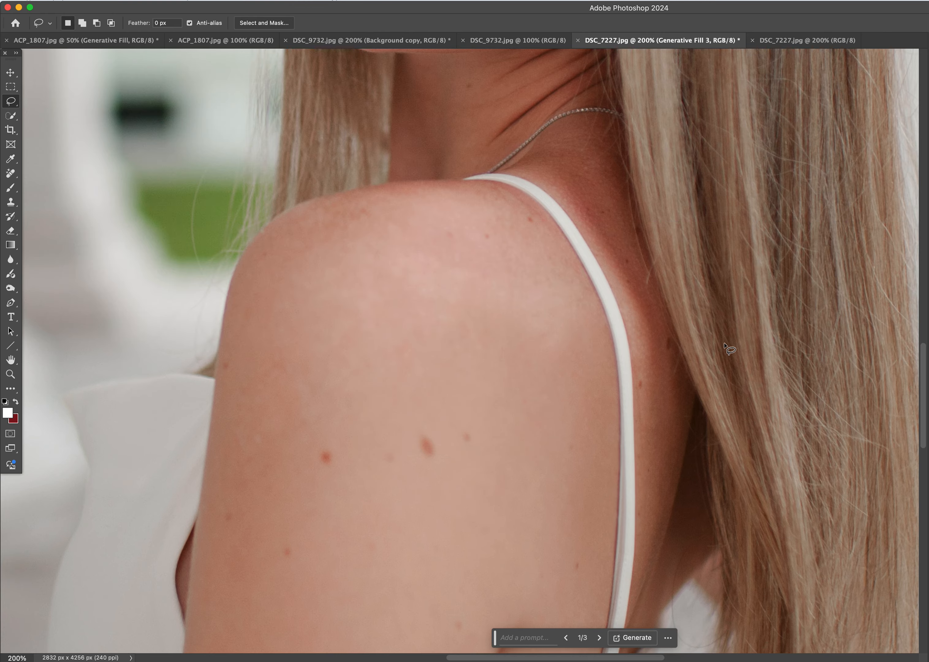
key(super+minus)
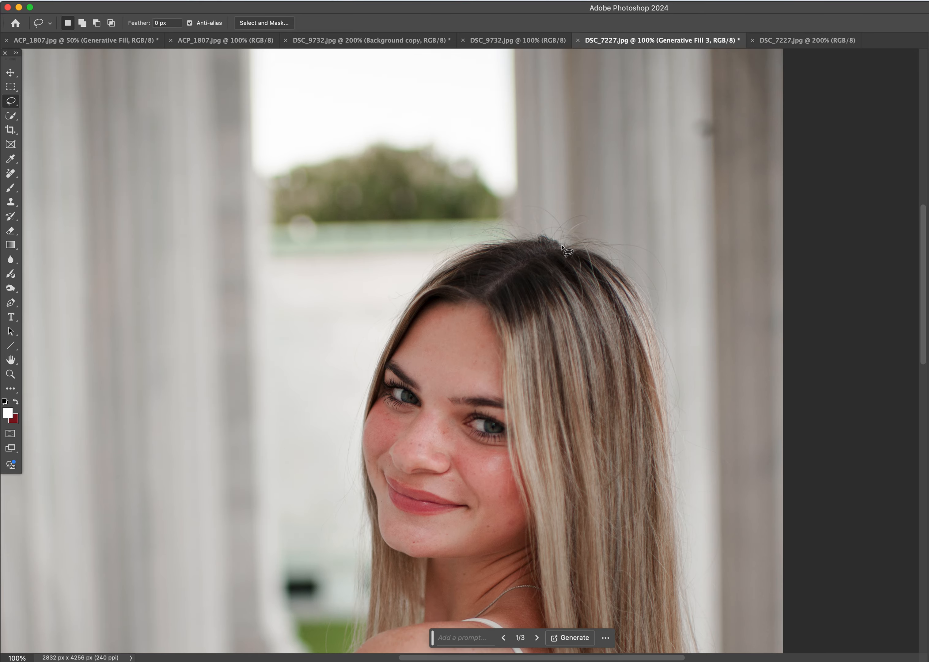
mouse_move(562, 243)
mouse_down()
mouse_move(540, 234)
mouse_move(494, 240)
mouse_move(413, 280)
mouse_move(415, 262)
mouse_move(461, 212)
mouse_move(549, 193)
mouse_move(608, 199)
mouse_move(619, 217)
mouse_move(650, 231)
mouse_move(674, 284)
mouse_move(672, 310)
mouse_move(663, 319)
mouse_move(595, 254)
mouse_up()
drag(569, 244, 570, 246)
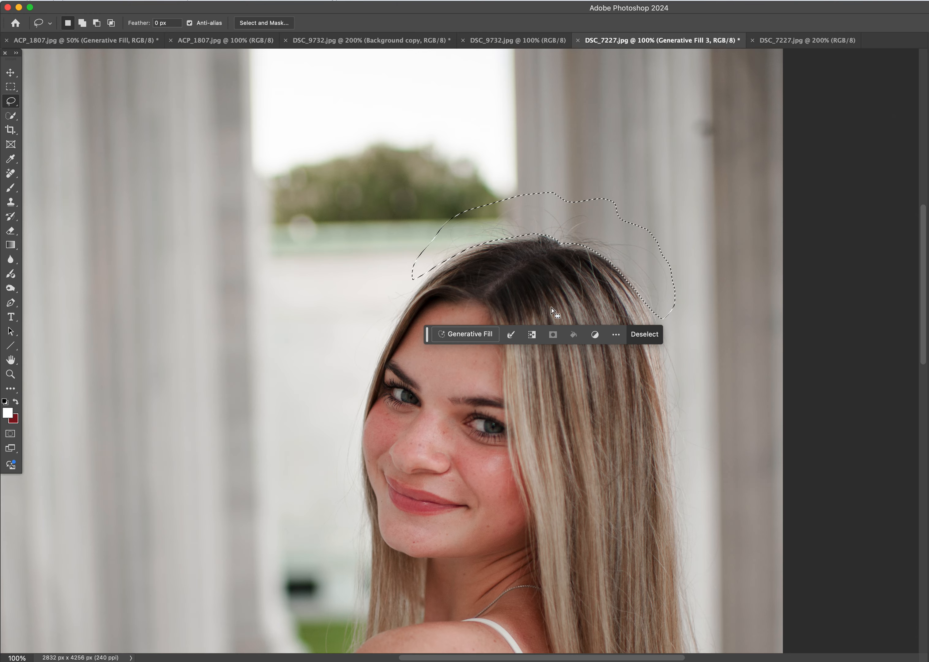
click(483, 333)
click(656, 335)
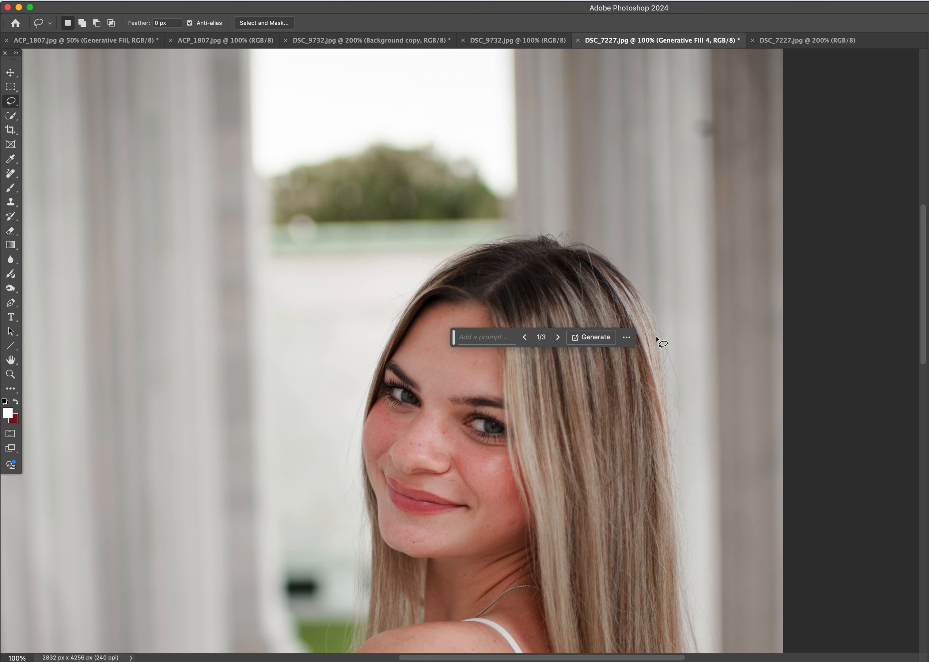
click(558, 337)
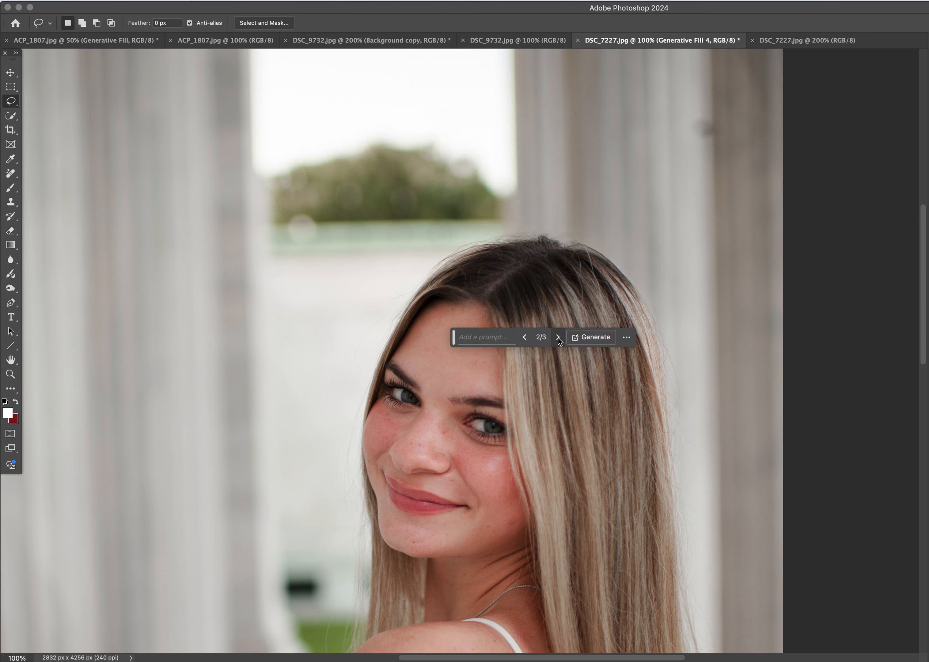
click(558, 337)
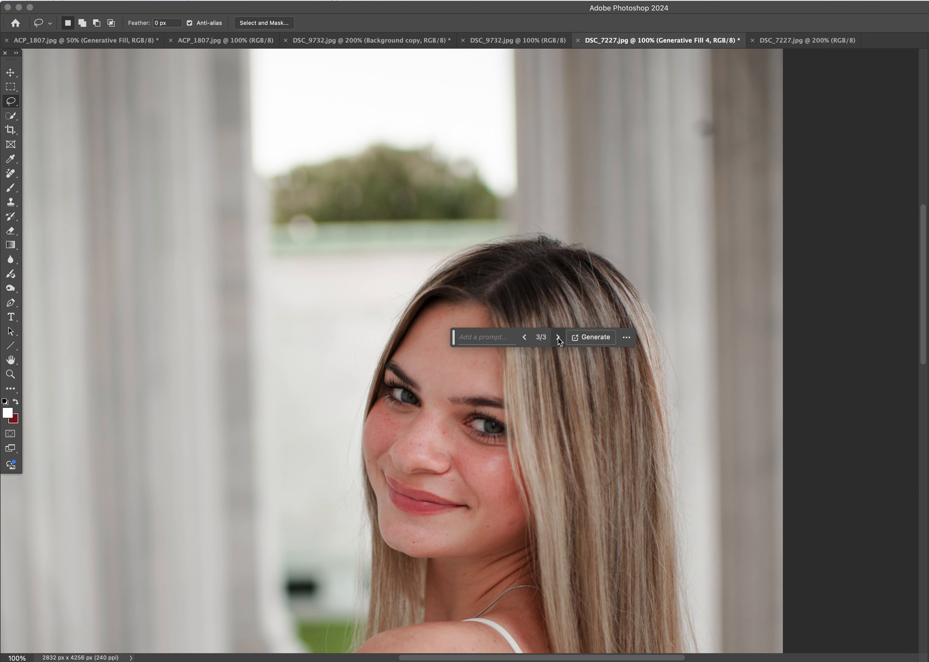
click(558, 338)
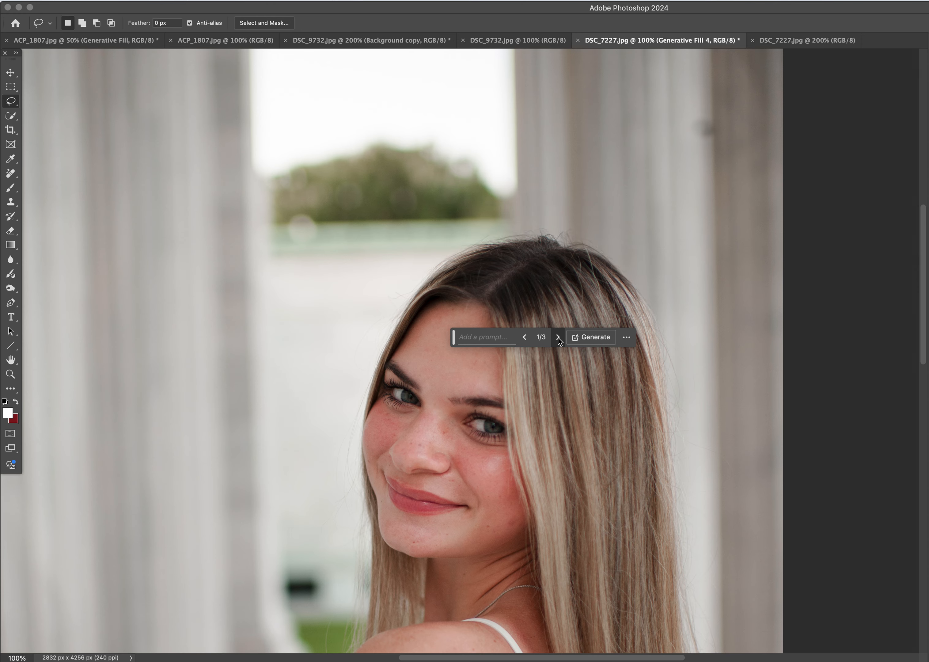
click(558, 337)
click(558, 338)
- Lasso the hair roots and front strands, regenerate them with promptless Generative Fill, review the variations, and compare the third with the layer hidden
mouse_move(557, 244)
mouse_down()
mouse_move(458, 257)
mouse_move(414, 297)
mouse_move(448, 276)
mouse_move(399, 328)
mouse_move(428, 296)
mouse_move(470, 300)
mouse_move(504, 271)
mouse_move(553, 251)
mouse_move(487, 299)
mouse_move(506, 346)
mouse_move(510, 415)
mouse_move(509, 315)
mouse_move(526, 380)
mouse_move(531, 372)
mouse_move(516, 291)
mouse_move(544, 393)
mouse_move(538, 302)
mouse_move(566, 393)
mouse_move(550, 296)
mouse_move(574, 336)
mouse_move(589, 396)
mouse_move(574, 294)
mouse_move(599, 345)
mouse_move(587, 275)
mouse_move(617, 323)
mouse_move(616, 298)
mouse_move(592, 258)
mouse_move(551, 243)
mouse_up()
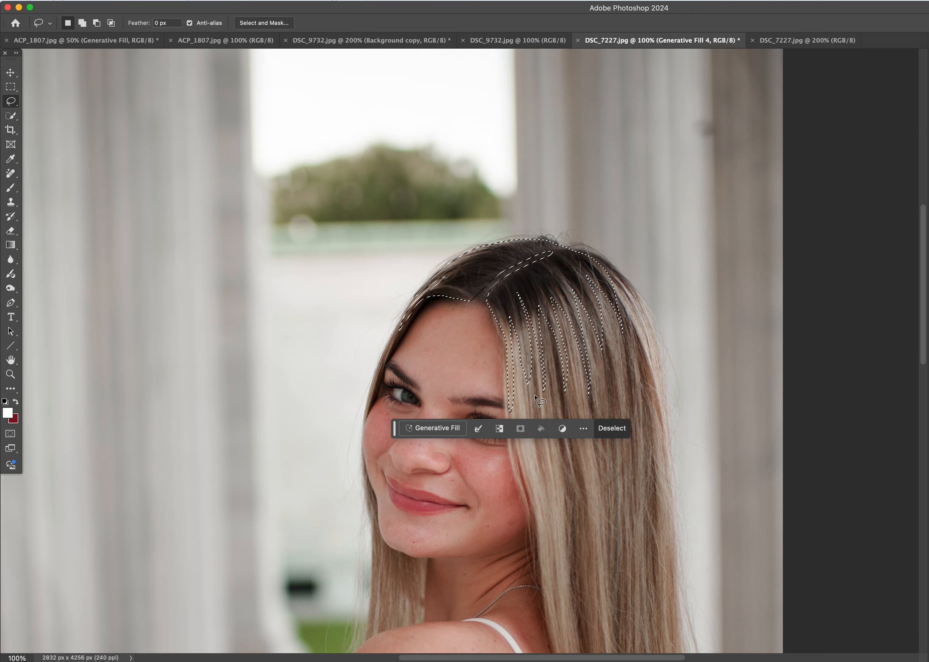
click(434, 427)
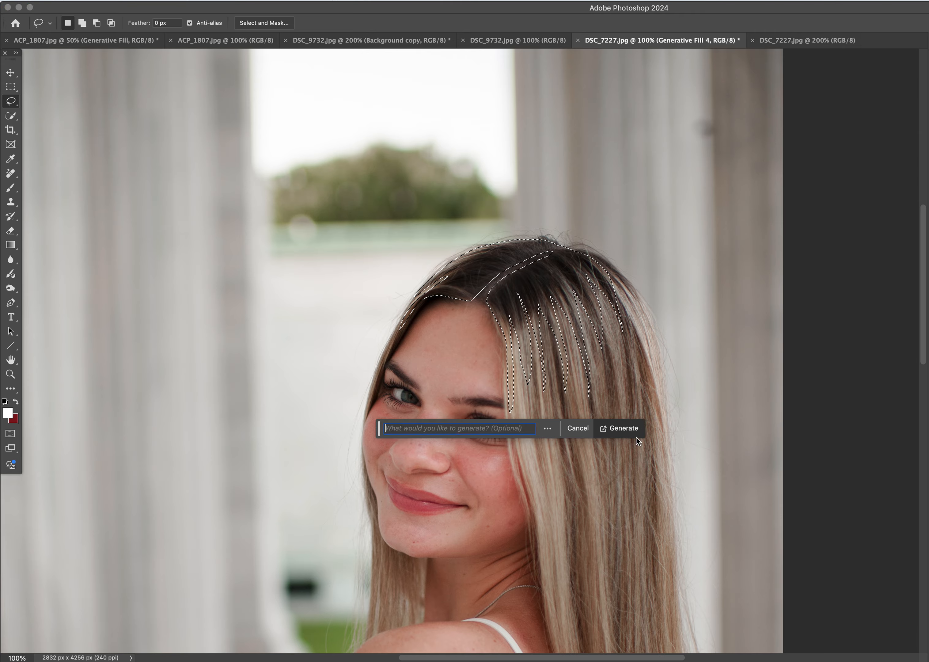
click(626, 428)
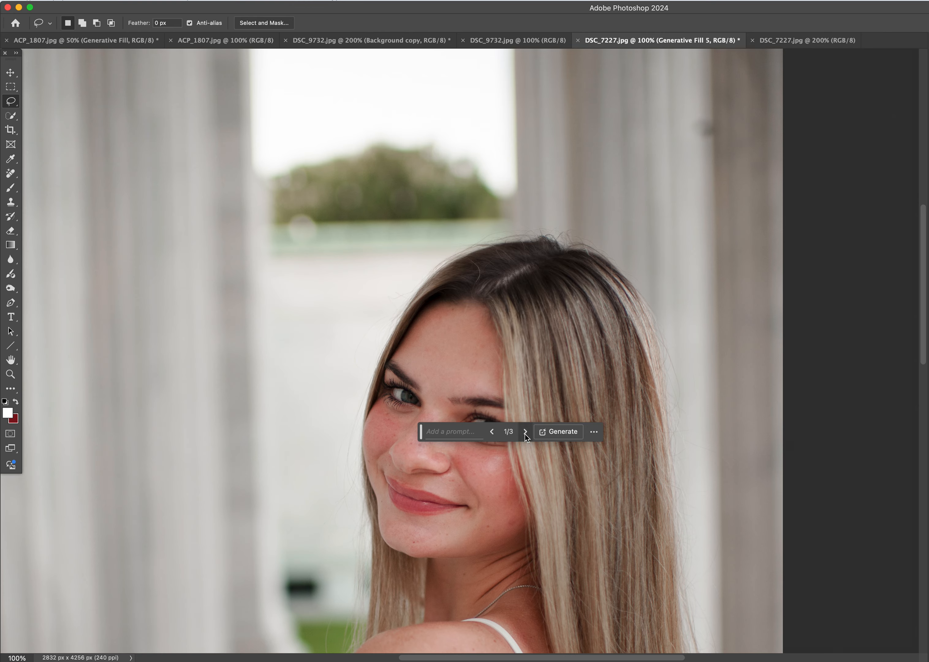
click(525, 432)
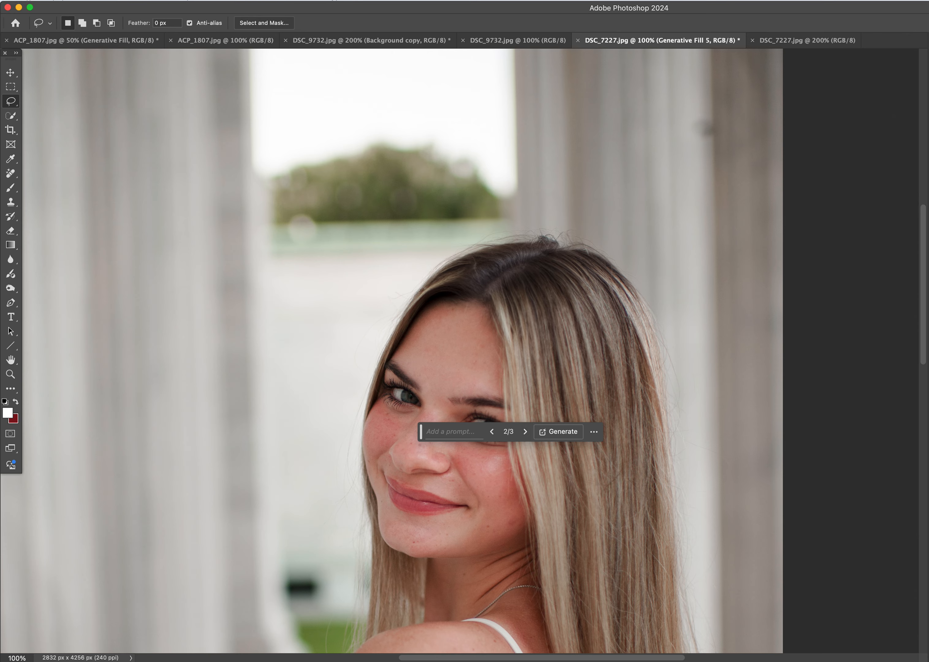
click(528, 430)
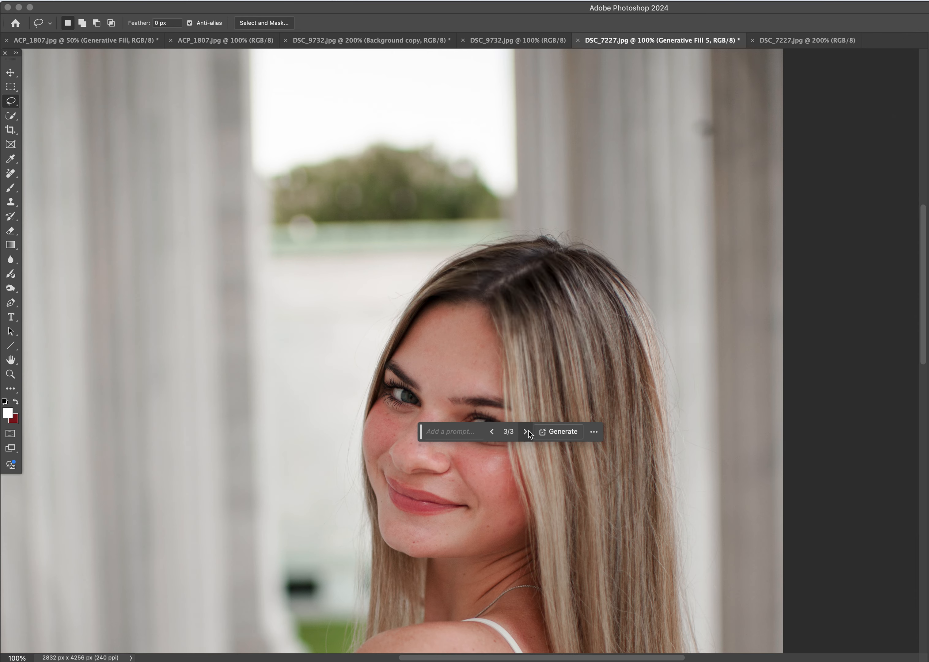
key(super+comma)
key(super+comma)
- Generate another set of variations for the hair fill and cycle through them at 50% zoom, choosing the second
key(super+minus)
key(super+minus)
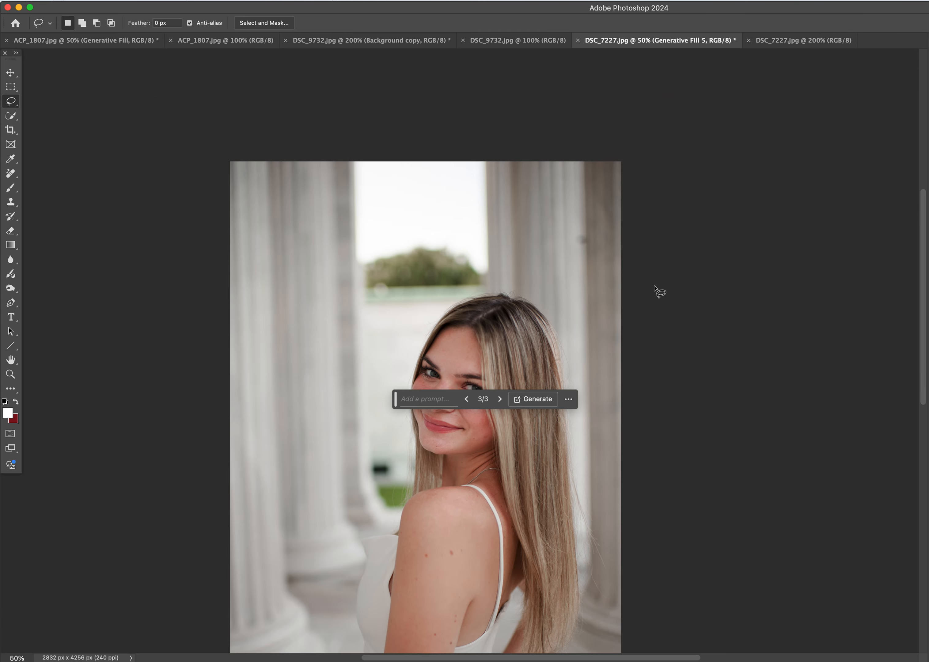
scroll(617, 314, down, 2)
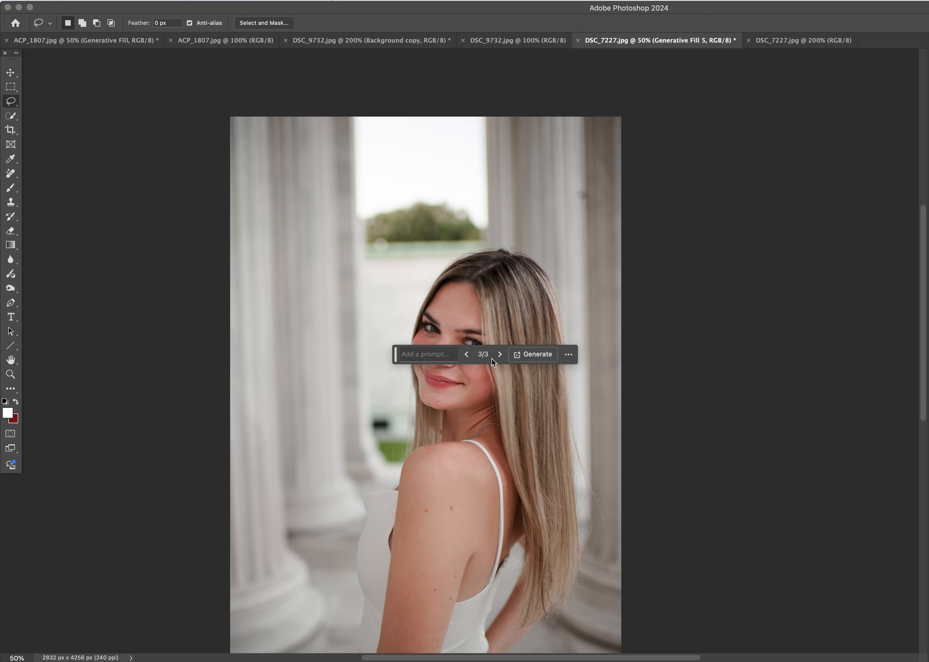
click(595, 357)
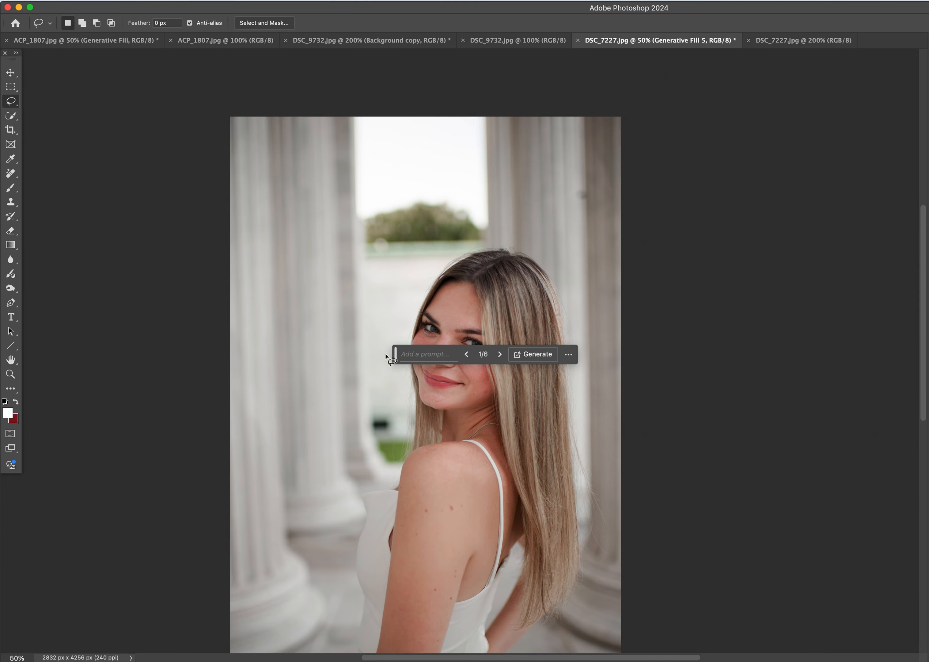
click(500, 354)
click(500, 354)
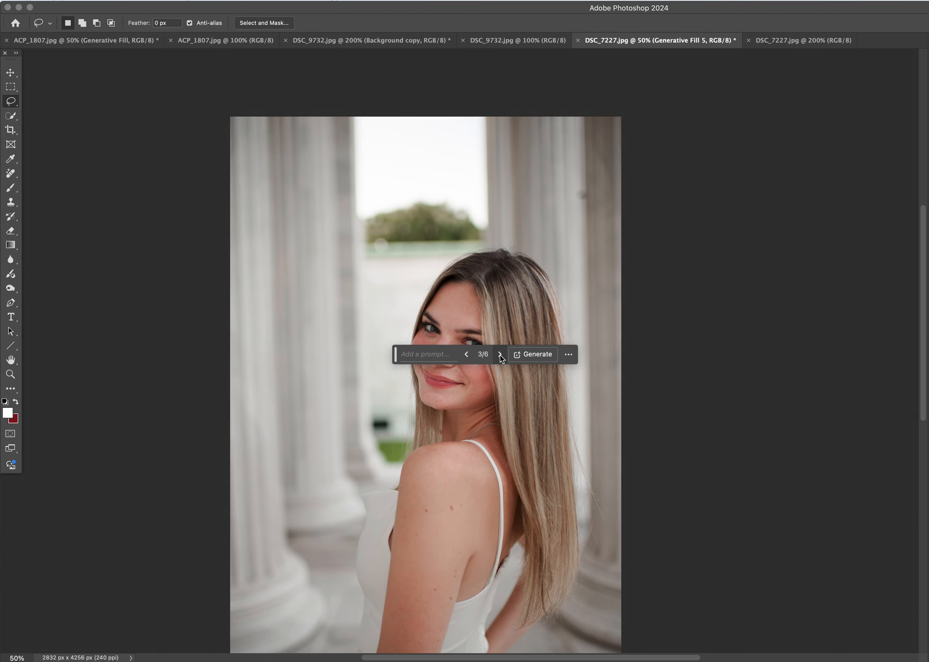
click(499, 355)
click(500, 355)
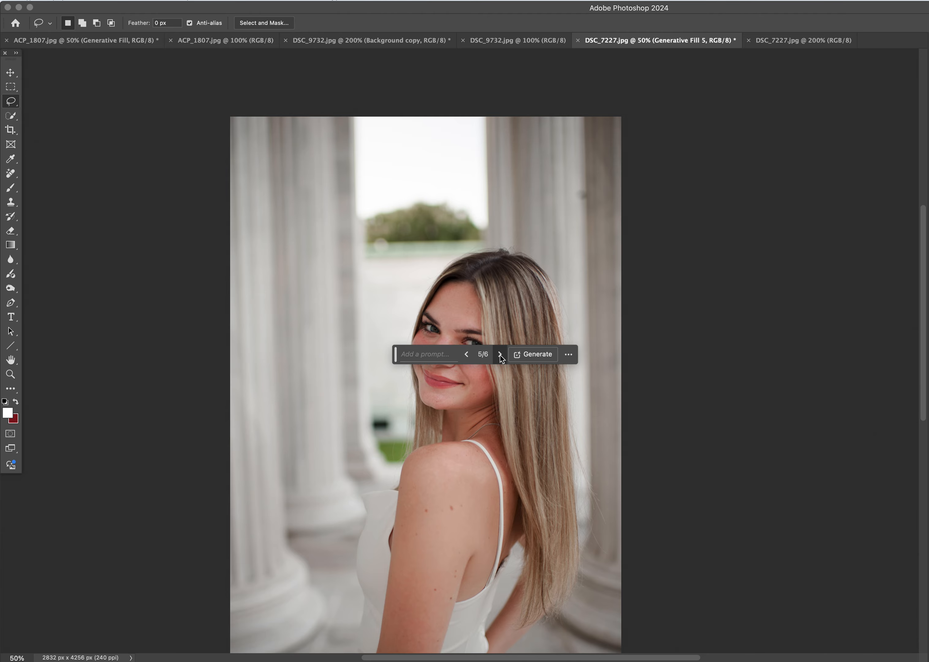
click(500, 355)
click(500, 355)
click(500, 354)
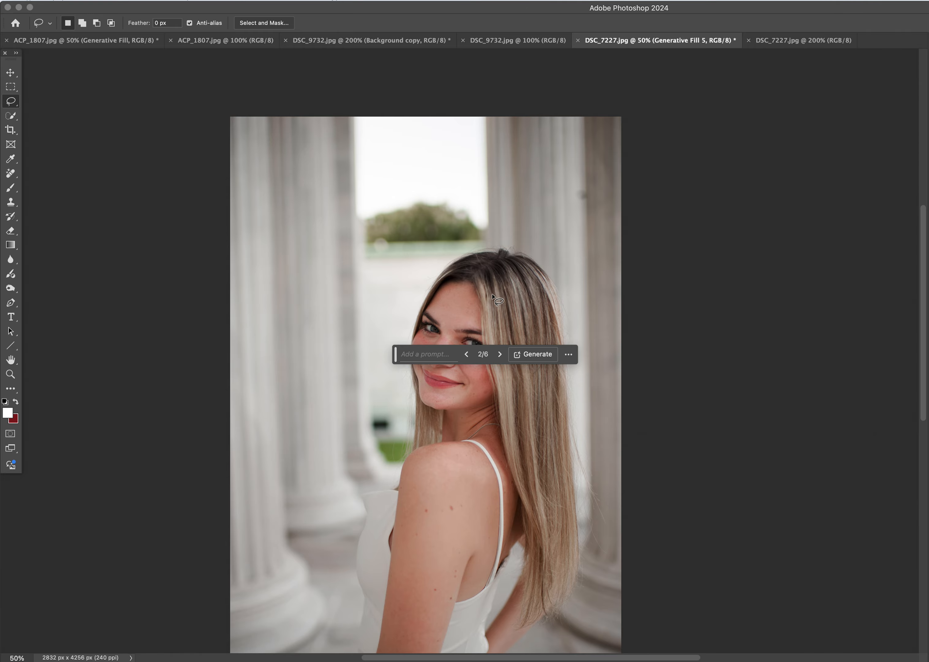
- Compare the retouched DSC_7227.jpg portrait with its open watermarked copy, viewing the full image in both documents
scroll(654, 329, down, 2)
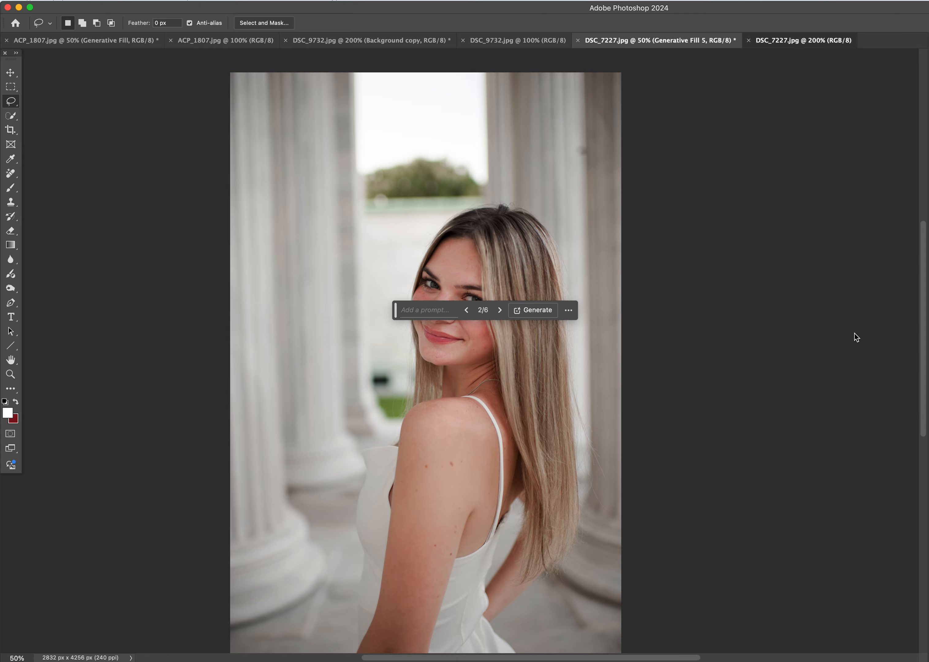
click(781, 37)
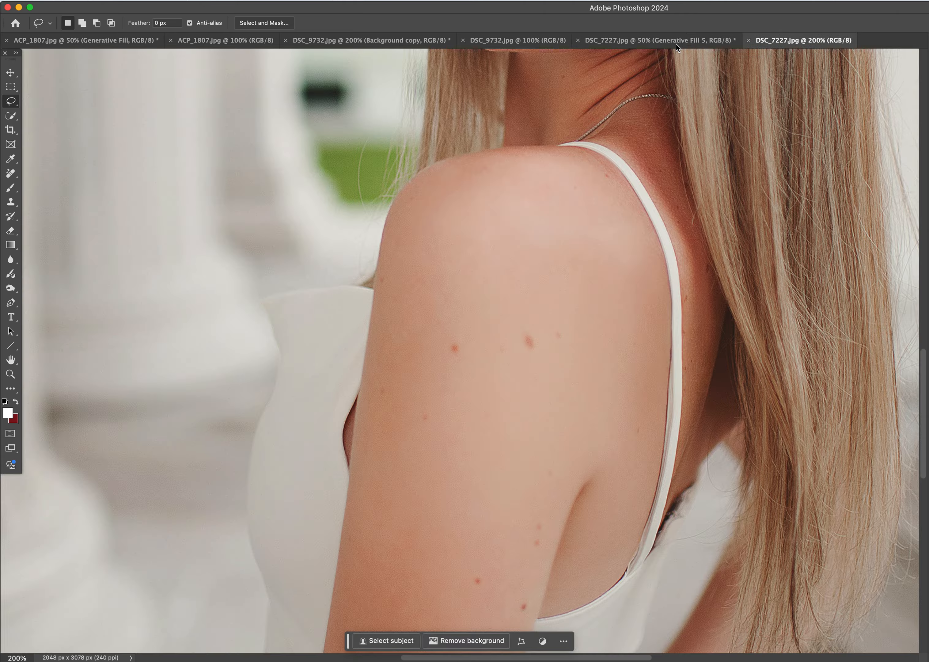
click(675, 44)
click(829, 42)
key(super+minus)
key(super+minus)
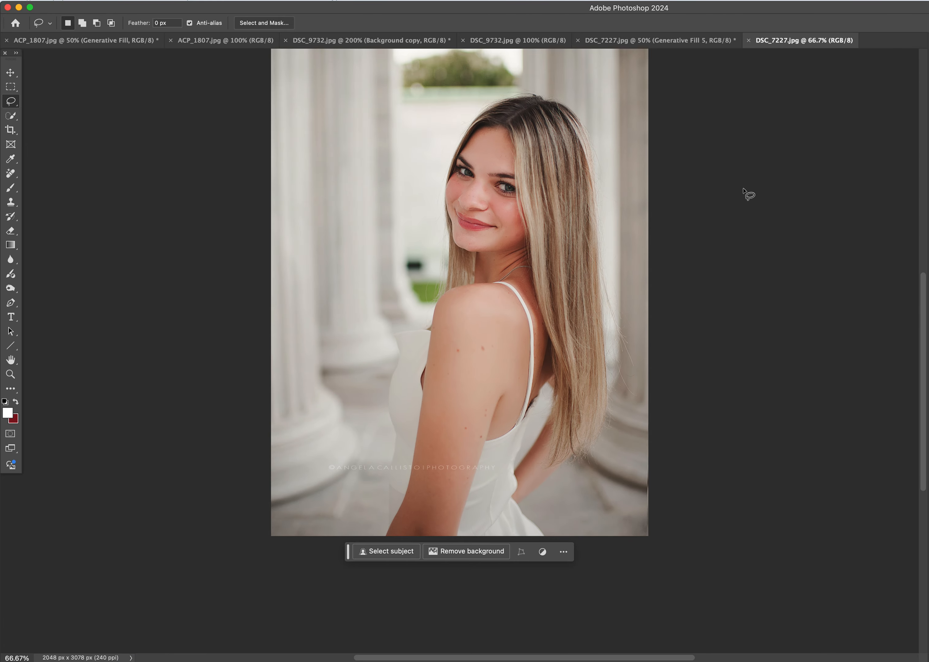
scroll(742, 190, up, 3)
scroll(743, 191, up, 1)
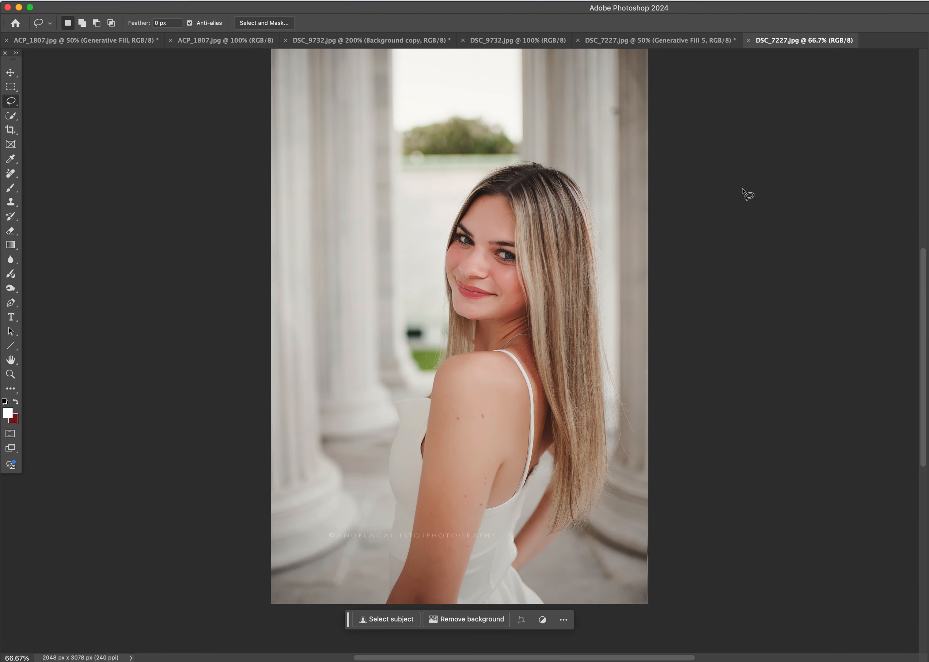
click(705, 36)
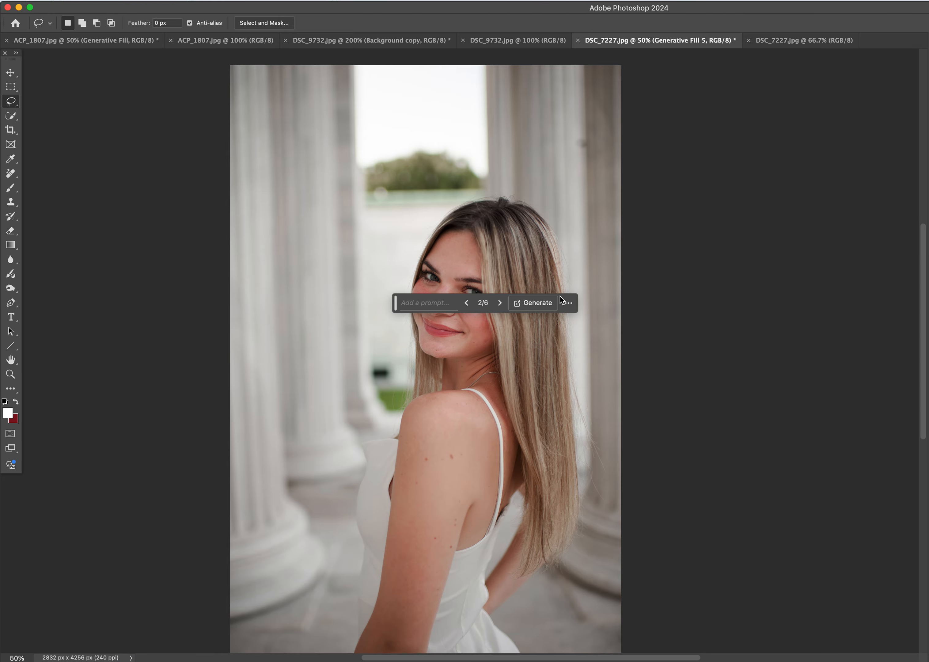
- Merge all visible Generative Fill layers of the retouched DSC_7227.jpg portrait into the Background layer
click(568, 303)
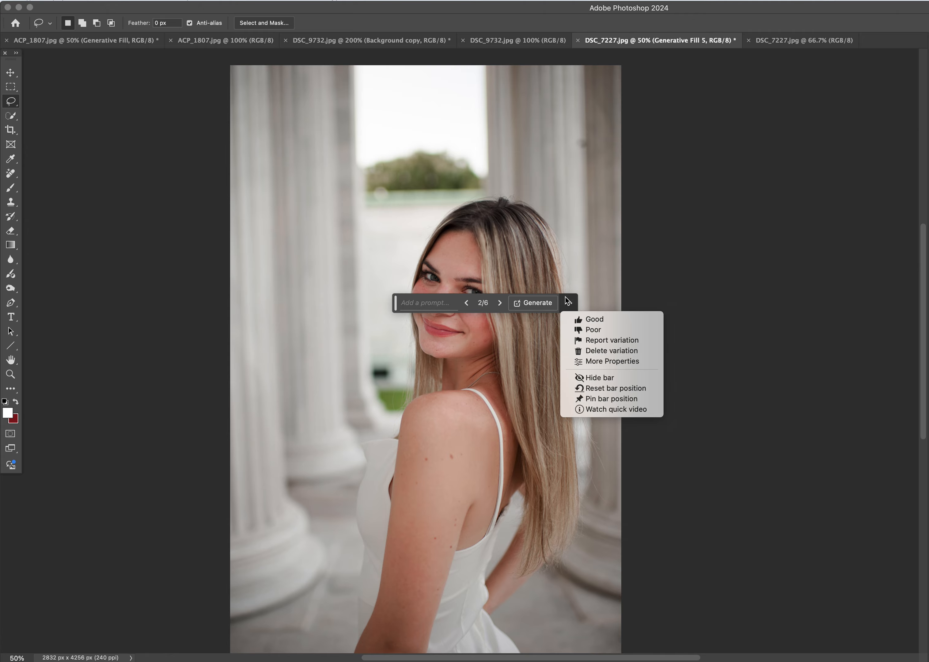
click(568, 303)
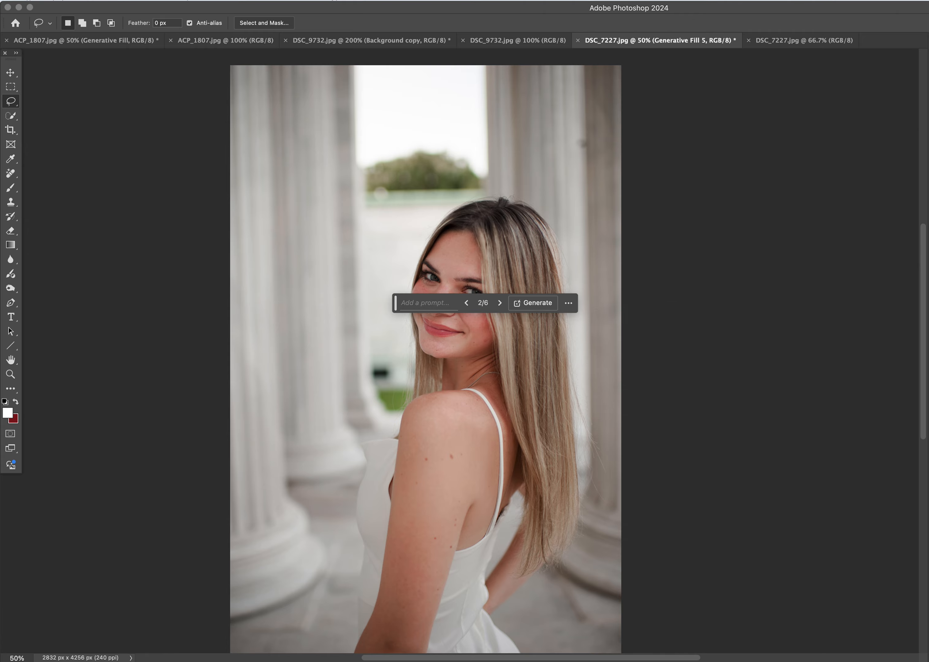
key(alt+bracketleft)
key(alt+bracketleft)
scroll(614, 437, down, 1)
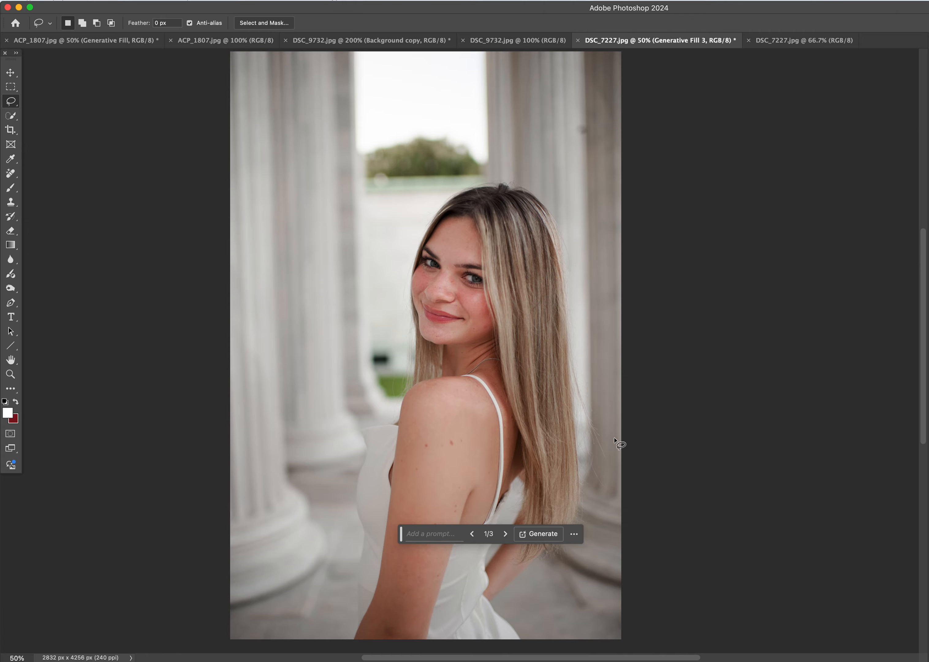
scroll(615, 437, down, 1)
key(super+shift+e)
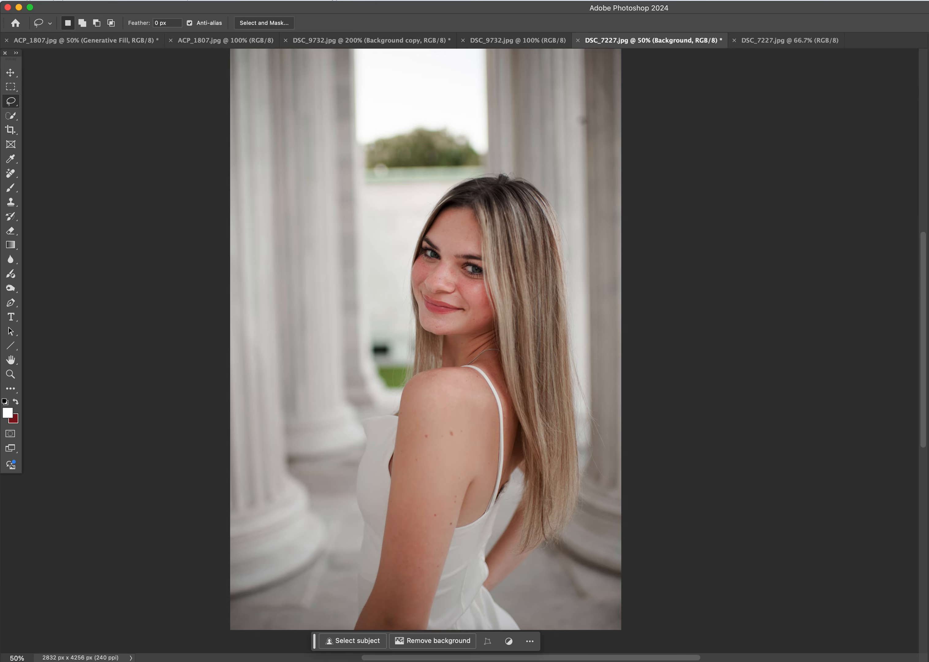
- Compare the edited ACP_1807.jpg, DSC_9732.jpg and DSC_7227.jpg photos with their other open versions
click(768, 41)
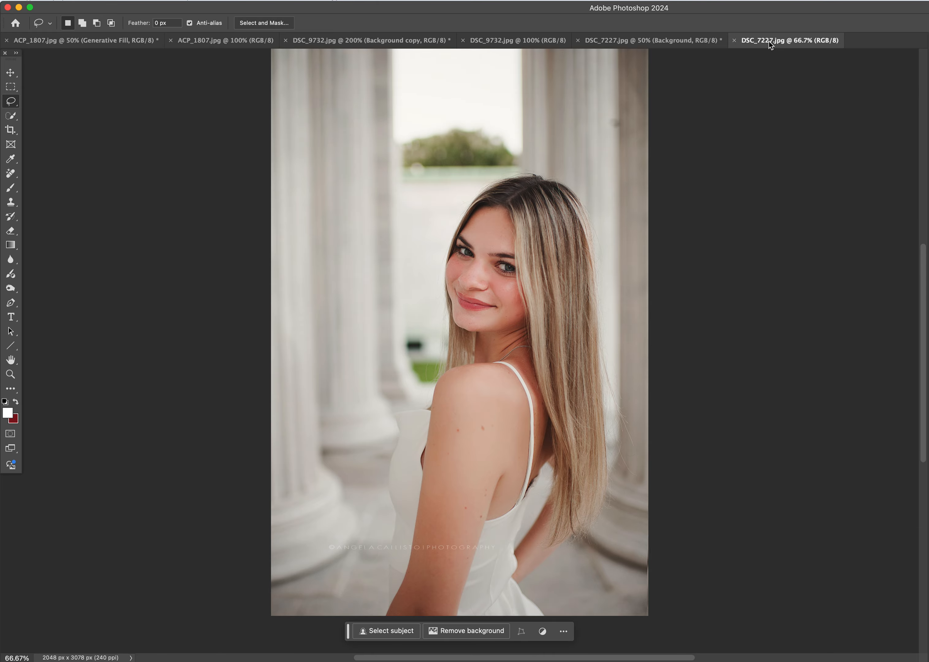
click(72, 41)
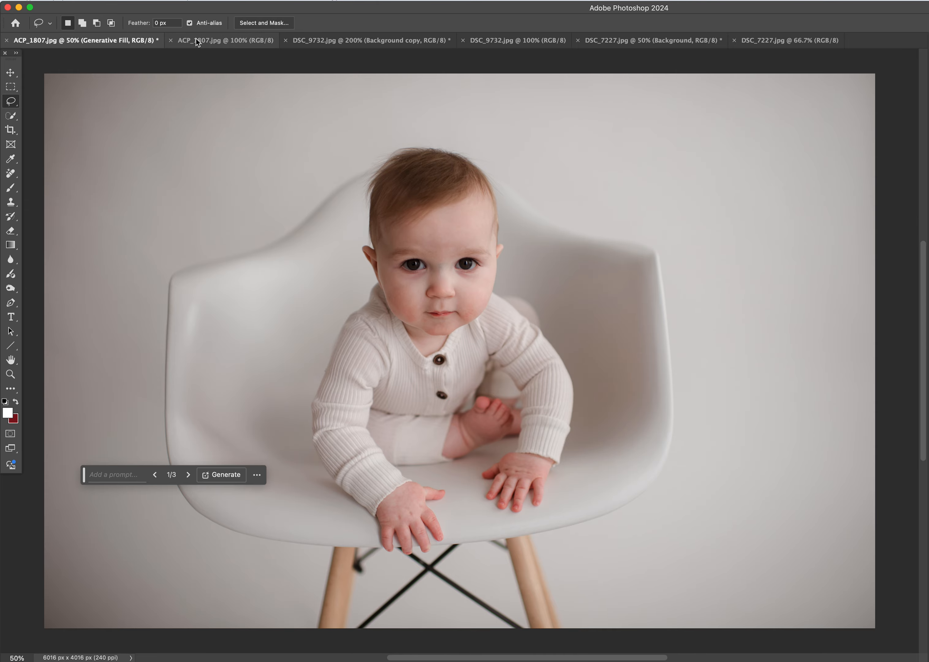
click(212, 43)
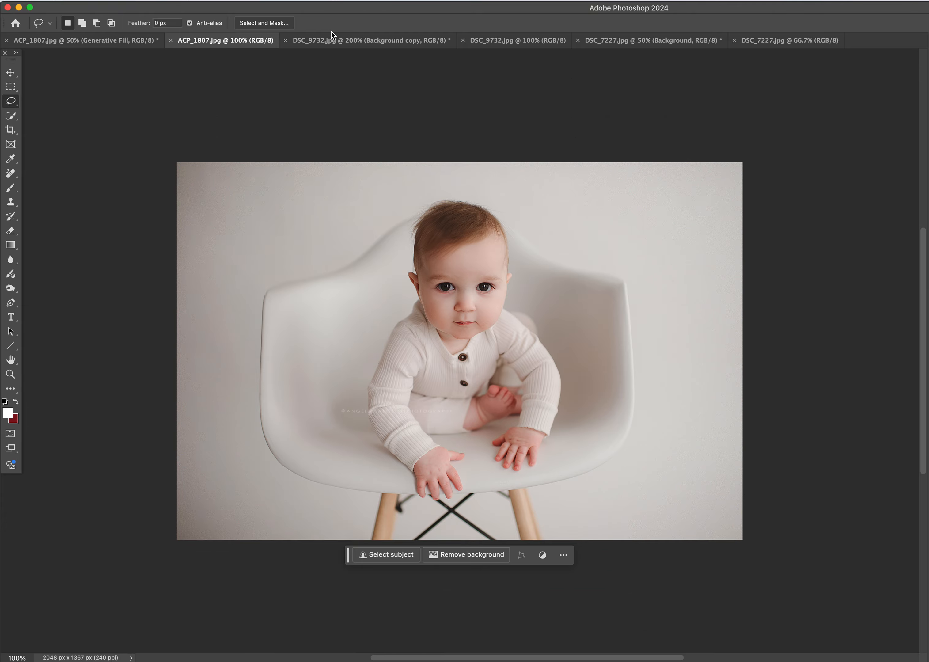
click(340, 40)
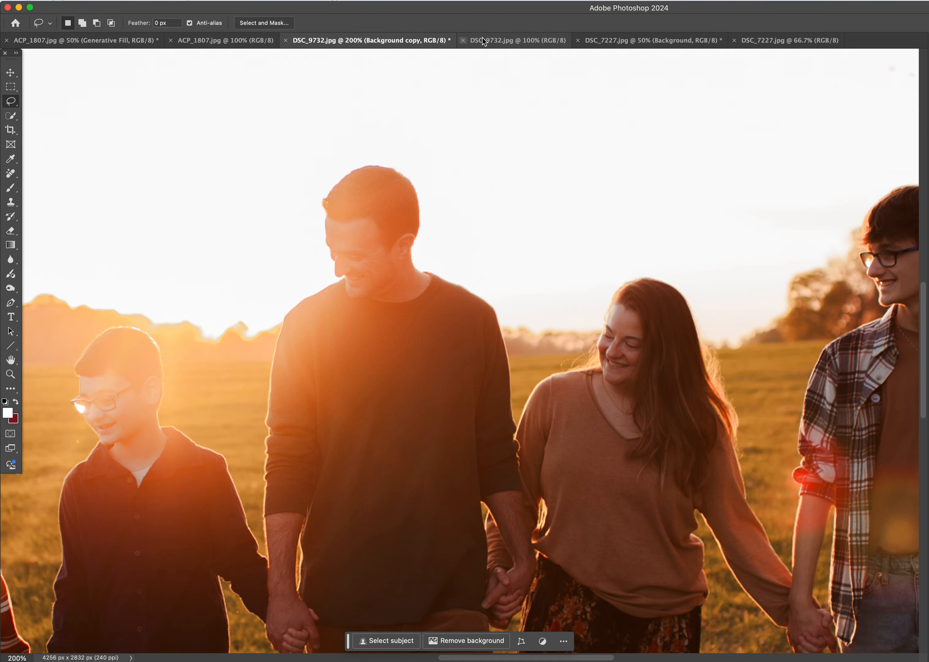
key(super+minus)
key(super+minus)
click(505, 39)
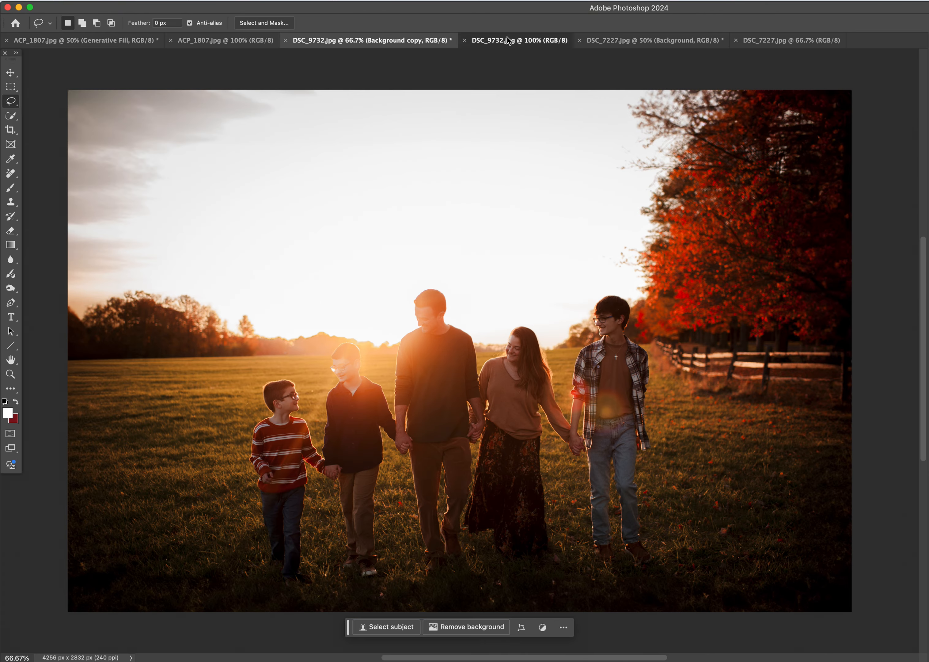
click(661, 37)
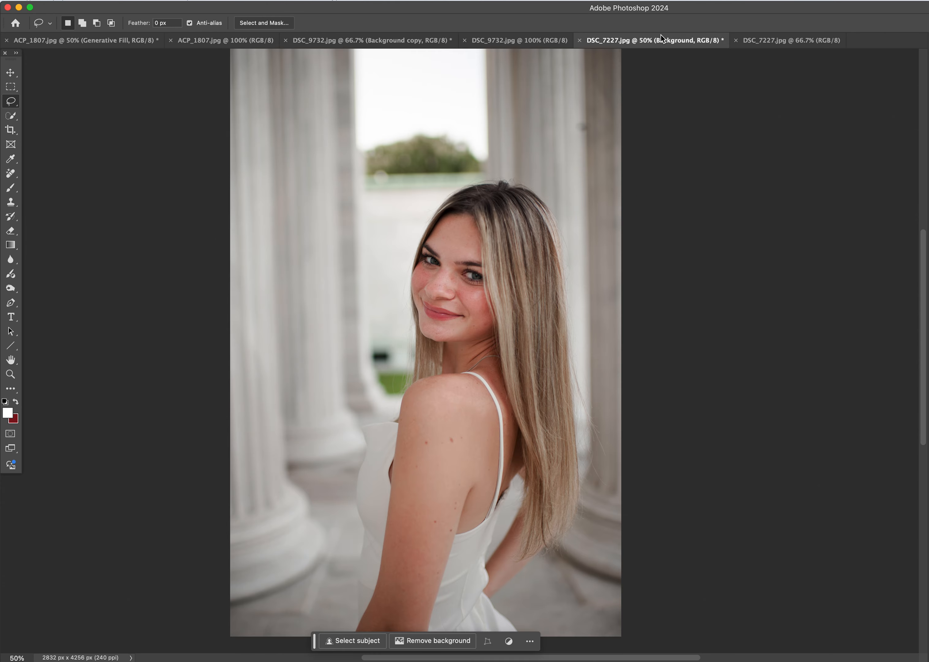
click(764, 40)
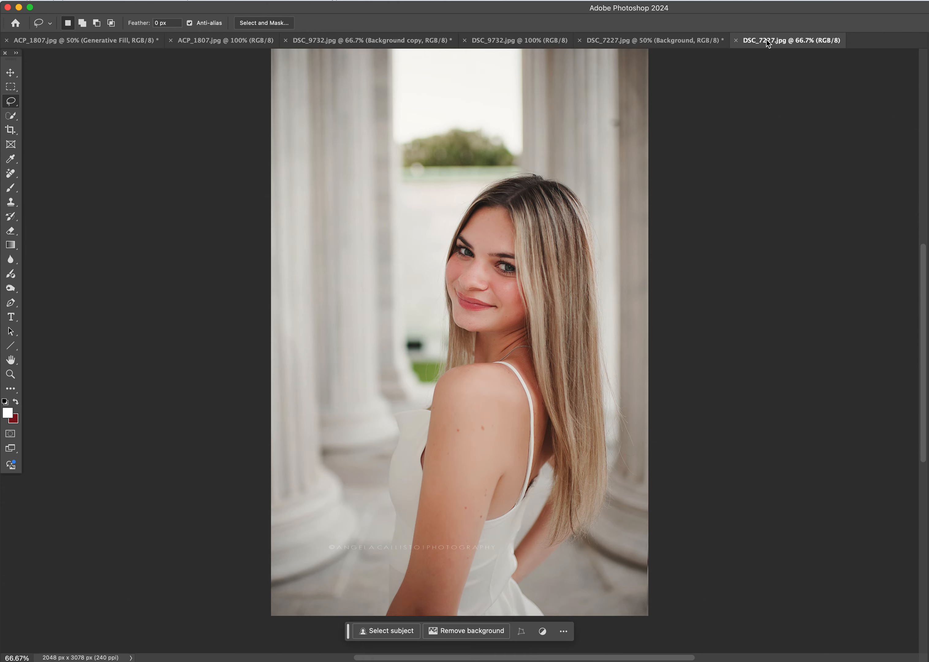